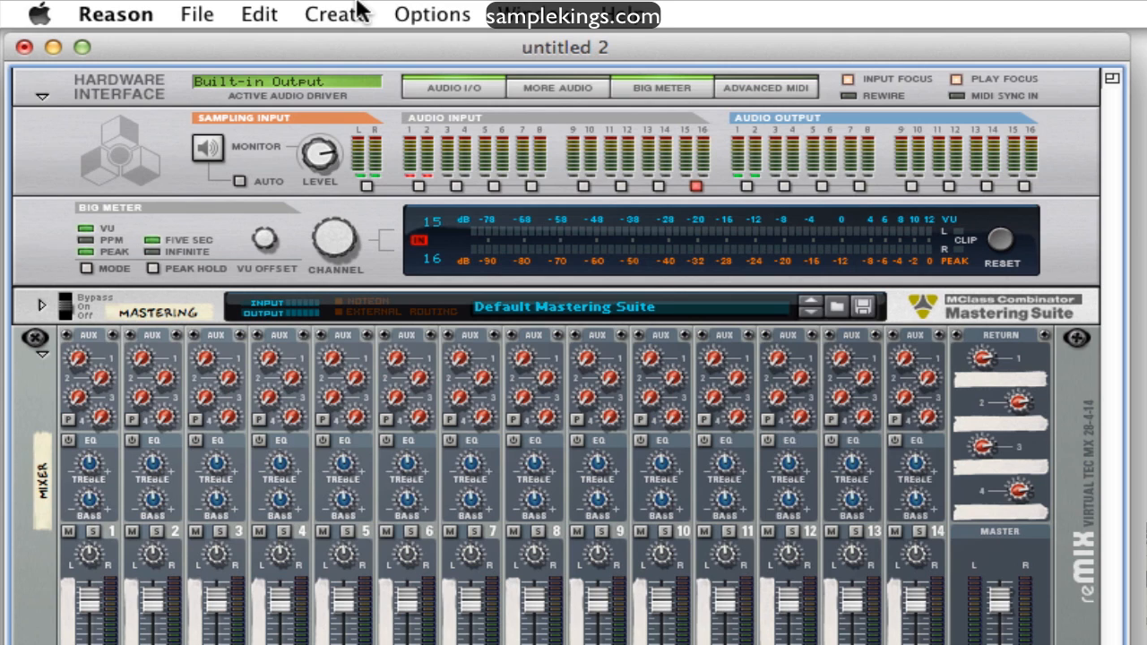
Create a SubTractor Analog Synthesizer and view its automatic cable routing on the rear of the rack
left_click(360, 11)
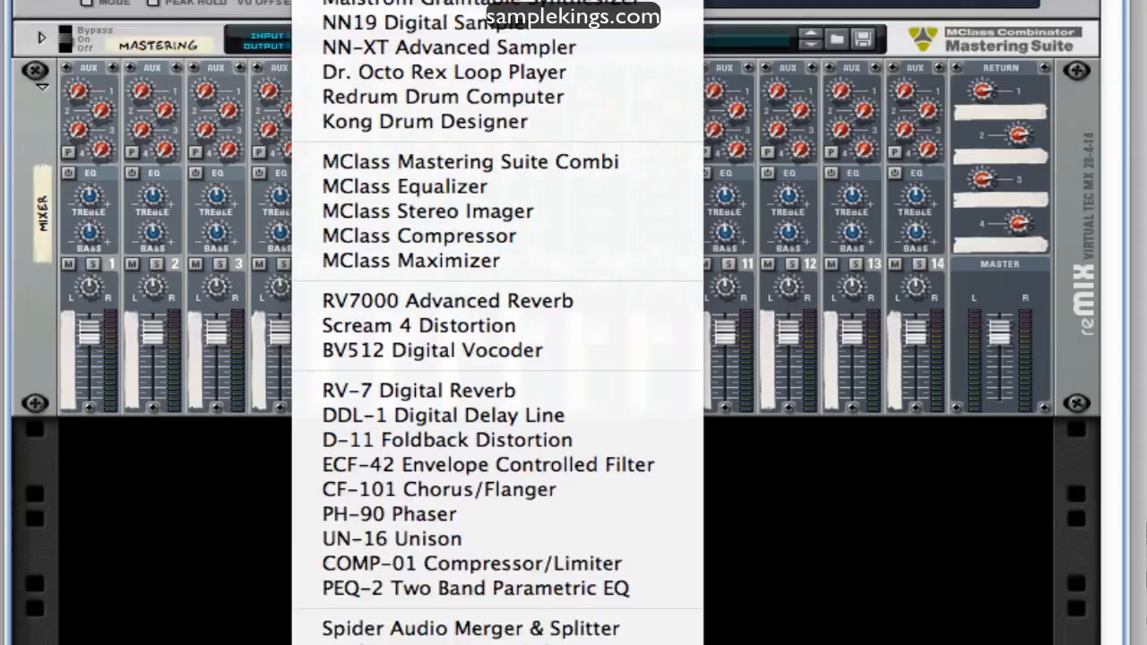
left_click(385, 216)
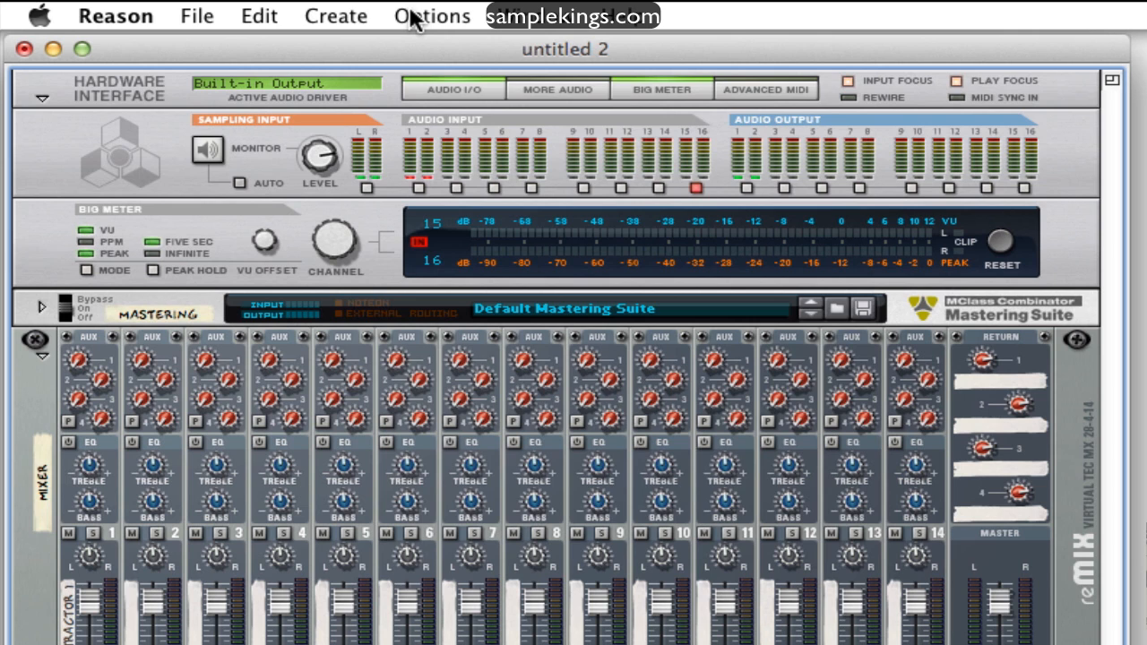
left_click(414, 18)
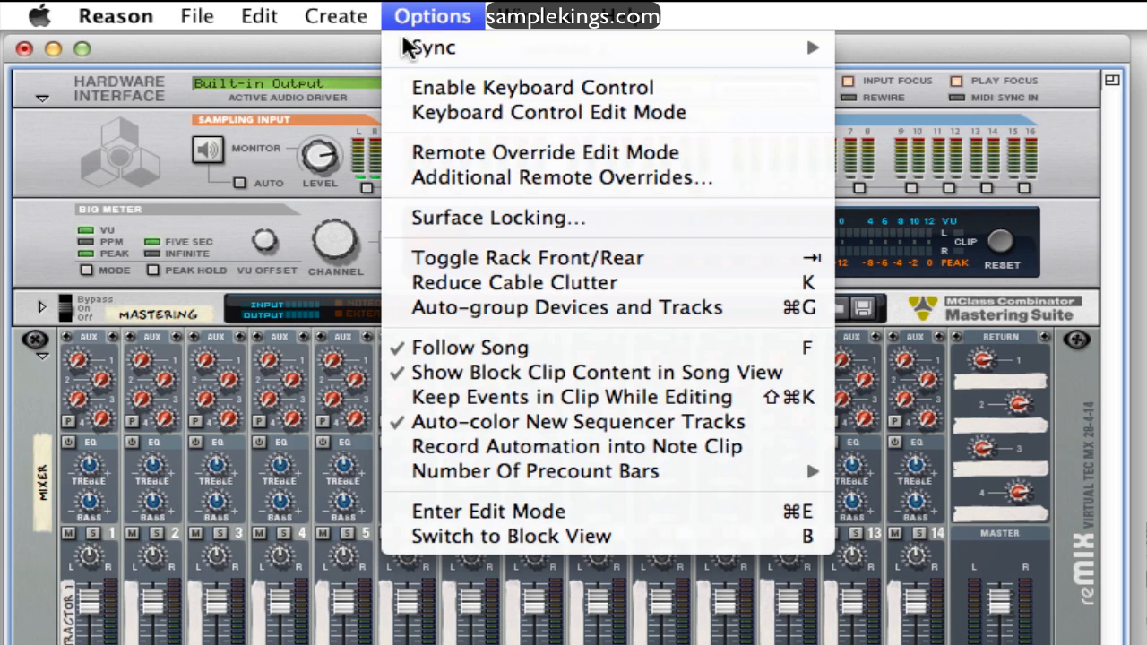
left_click(408, 260)
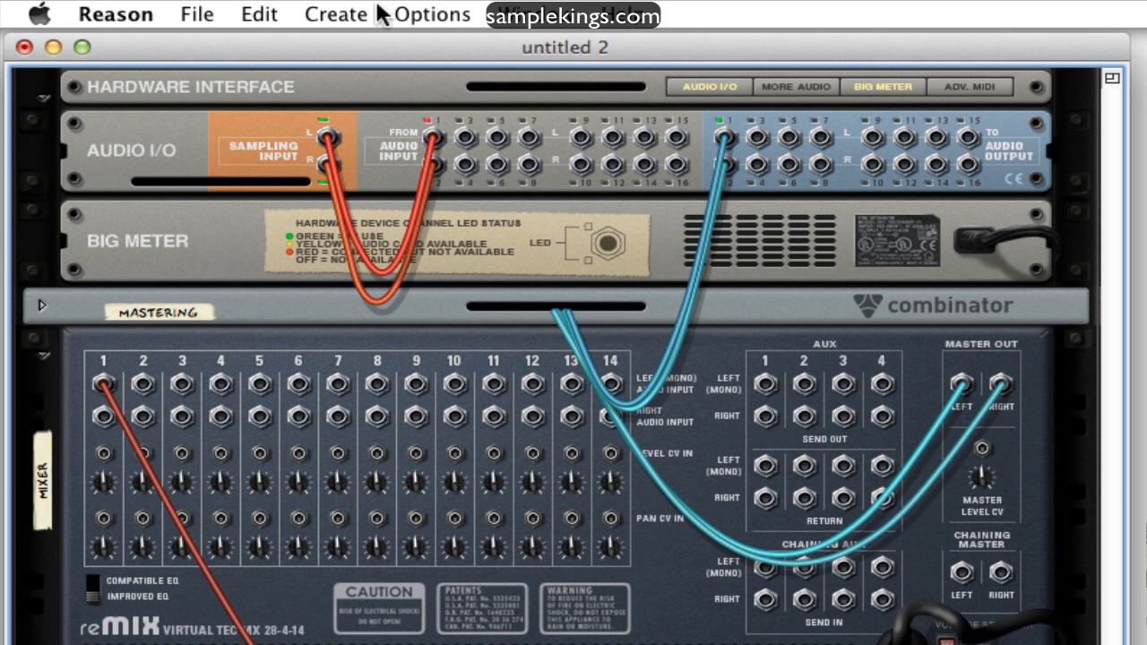
Return to the front of the rack and undo the creation of the SubTractor
left_click(399, 17)
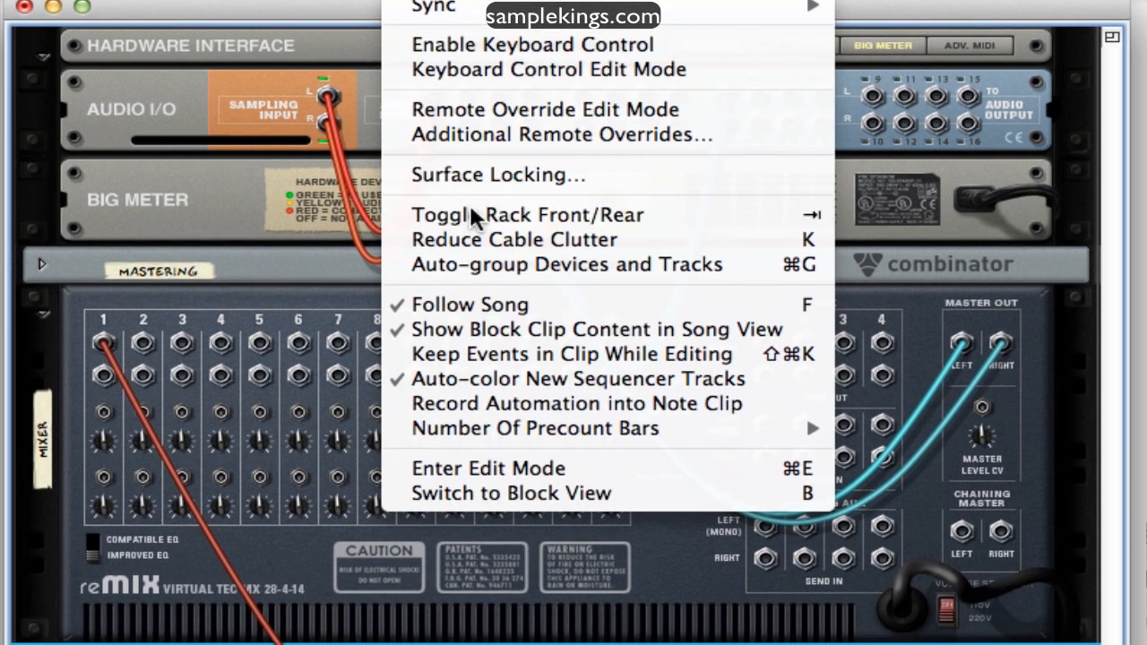
left_click(472, 217)
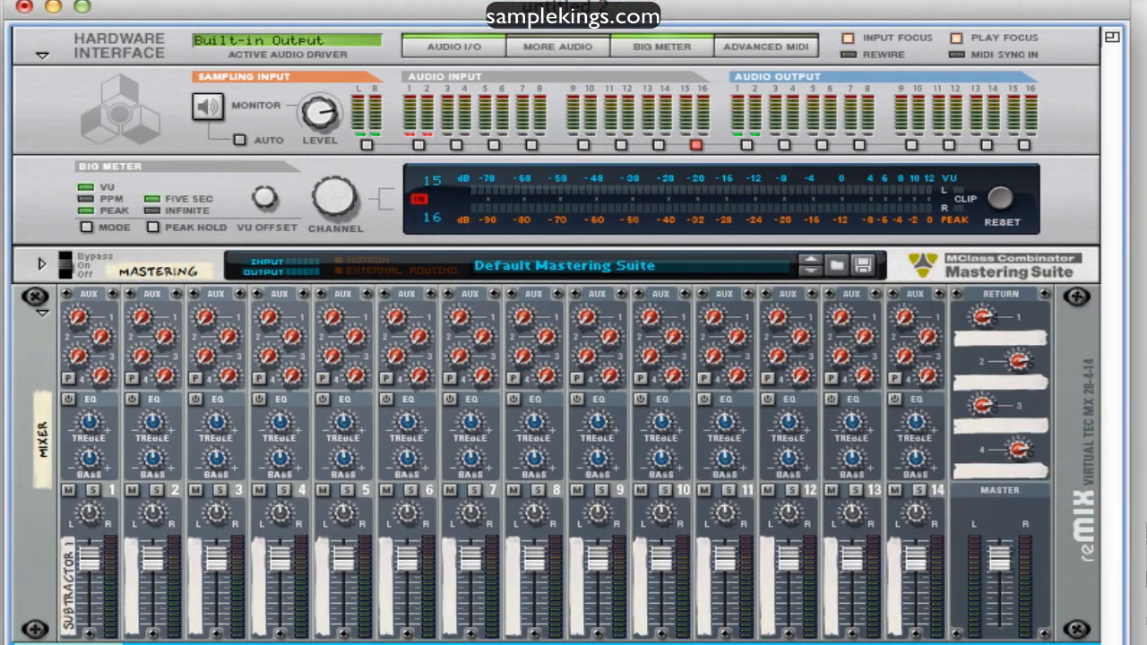
key("super+z")
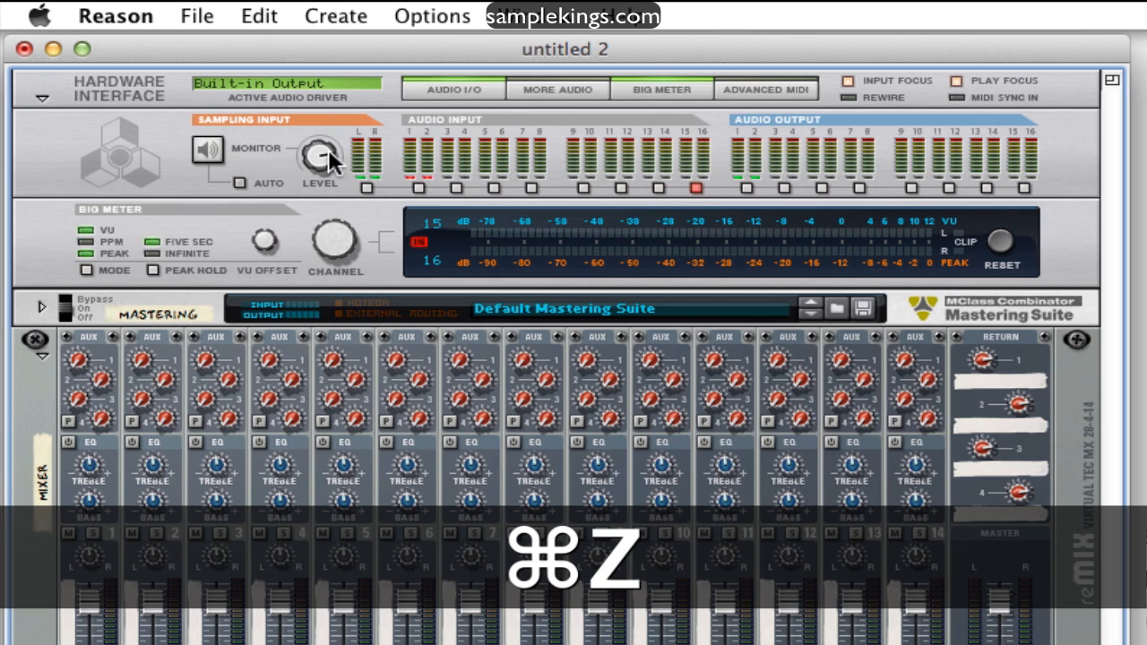
Create a Thor Polysonic Synthesizer and flip the rack to its rear to view Thor's audio output cables
left_click(355, 16)
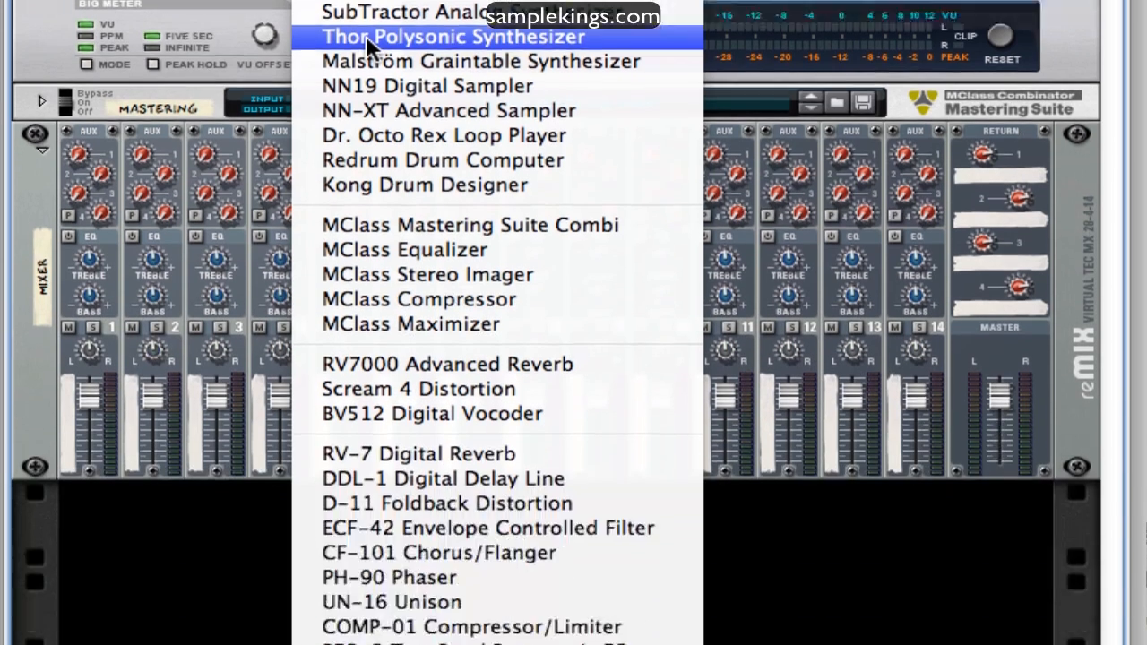
left_click(365, 35)
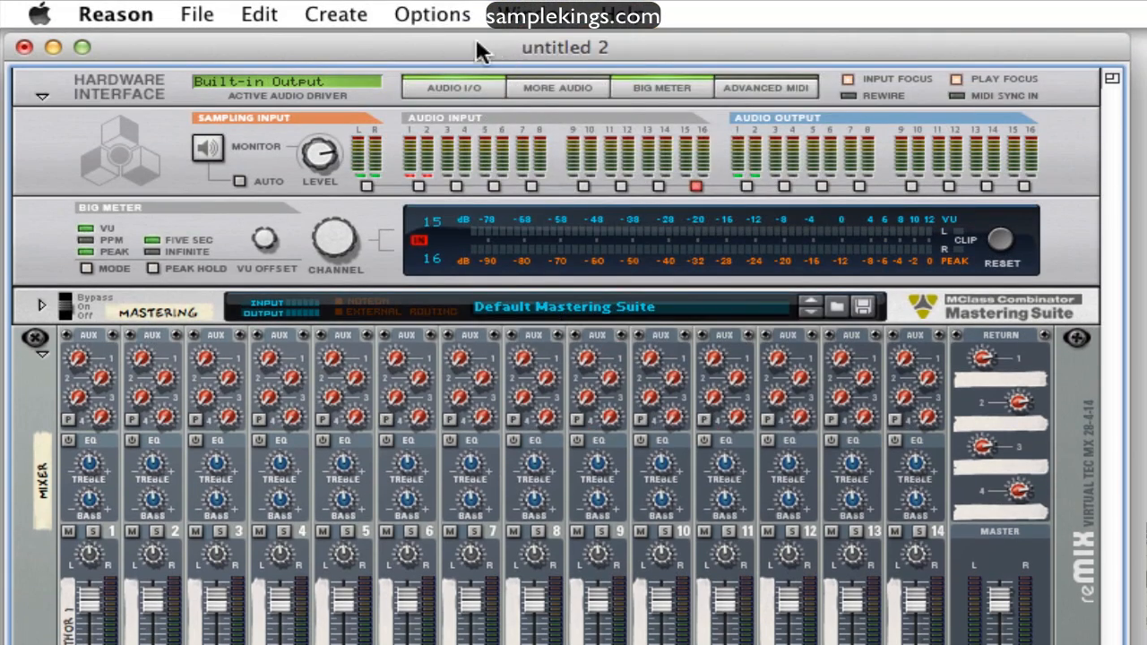
left_click(432, 15)
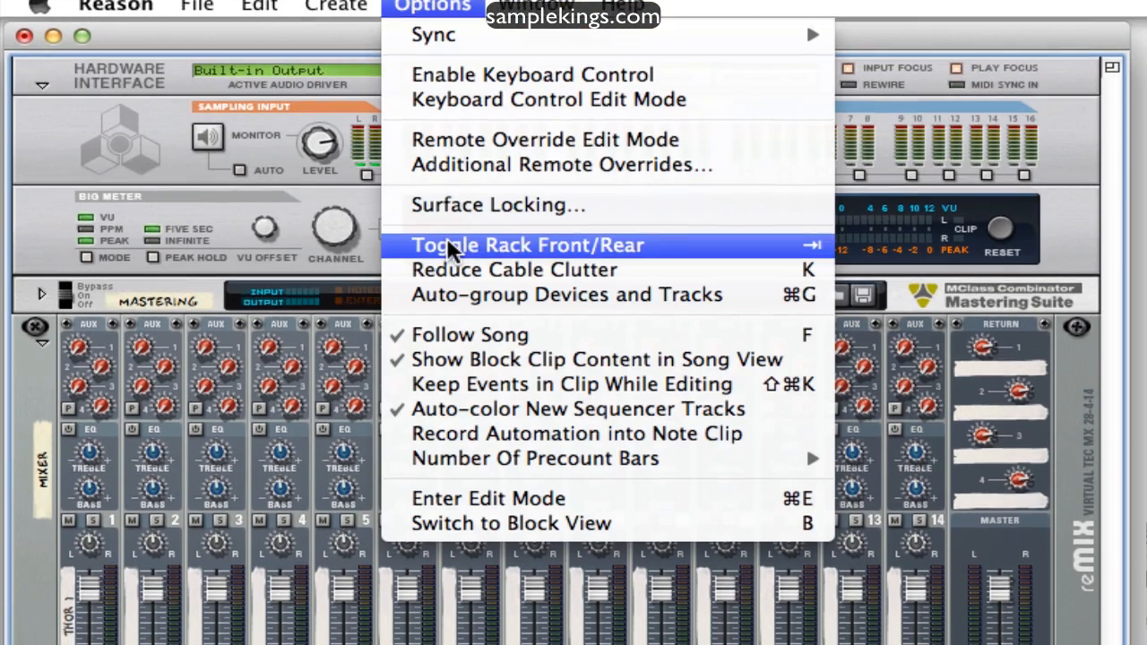
left_click(438, 255)
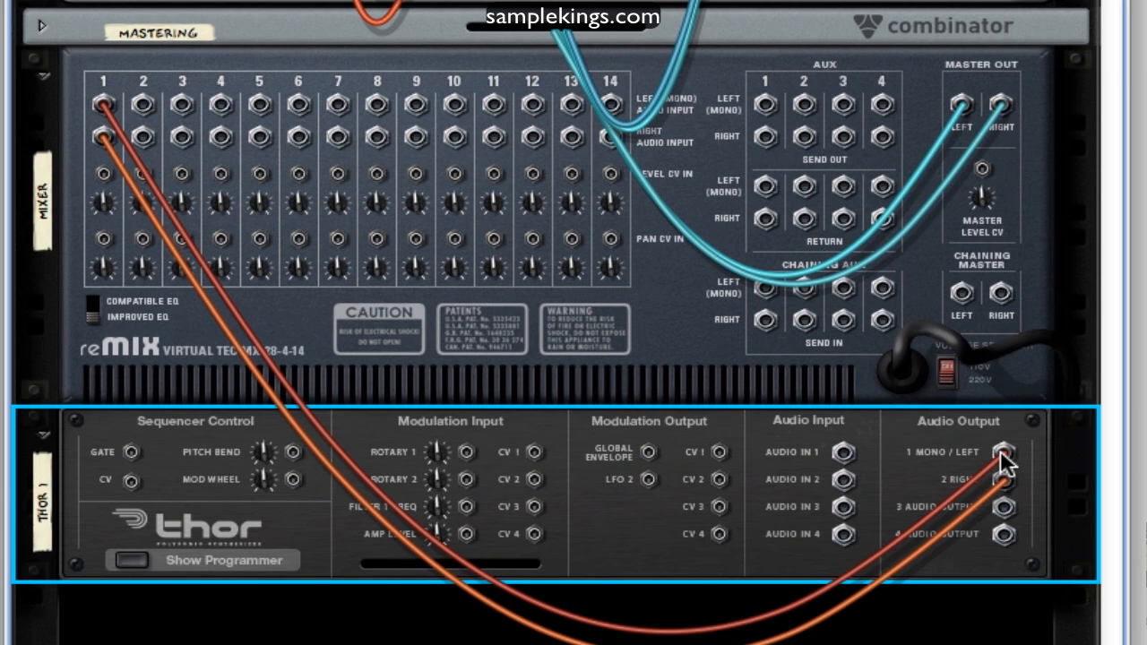
mouse_move(1000, 450)
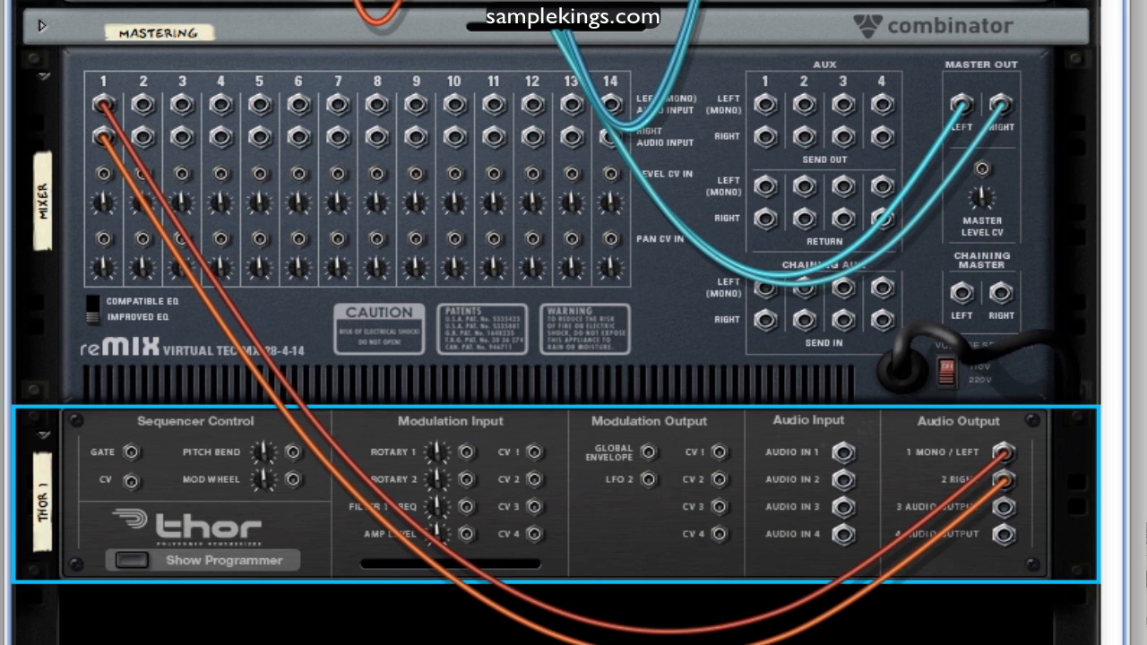
In the General preferences, try the Reduce Cable Clutter options and return the setting to Show For Selected Devices Only
key("super+comma")
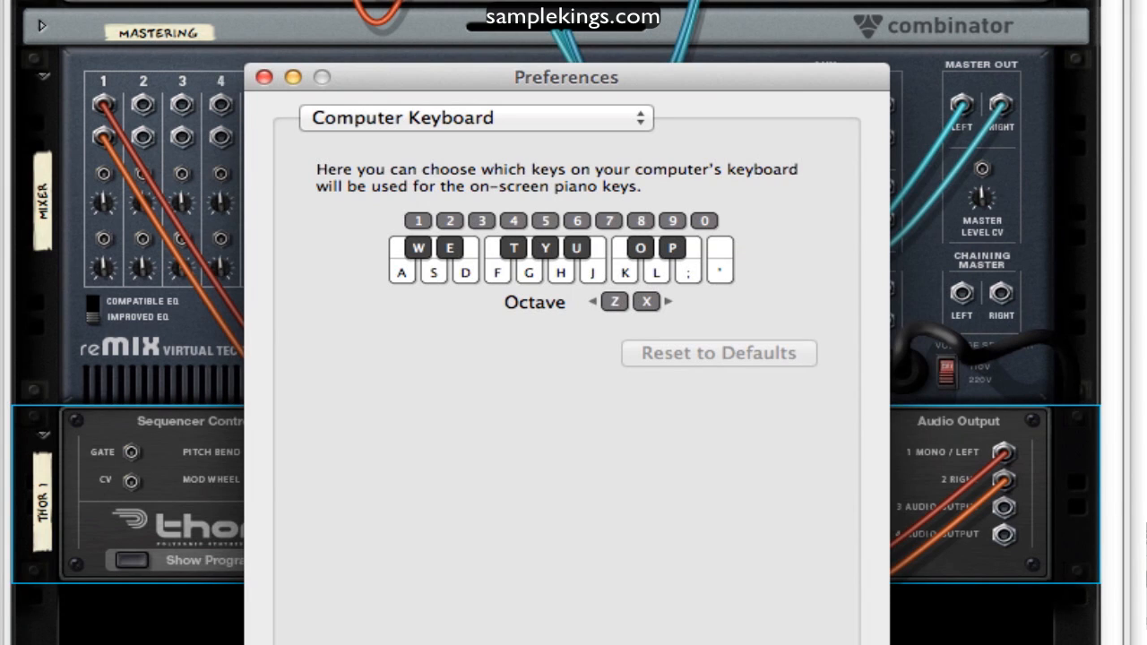
left_click(613, 118)
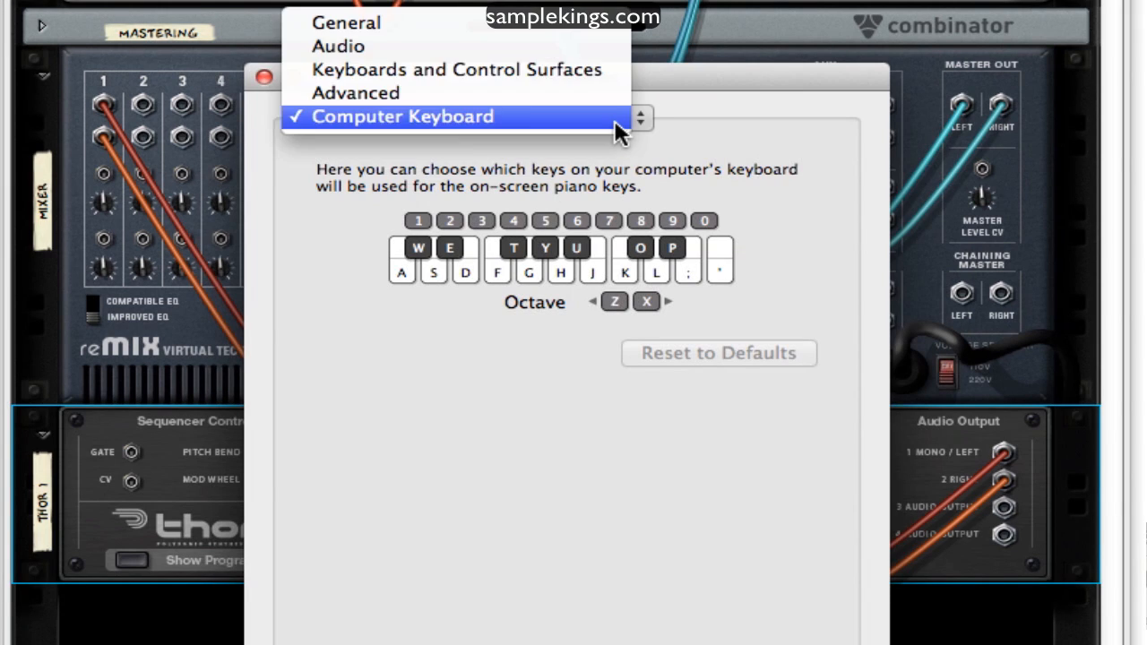
left_click(552, 32)
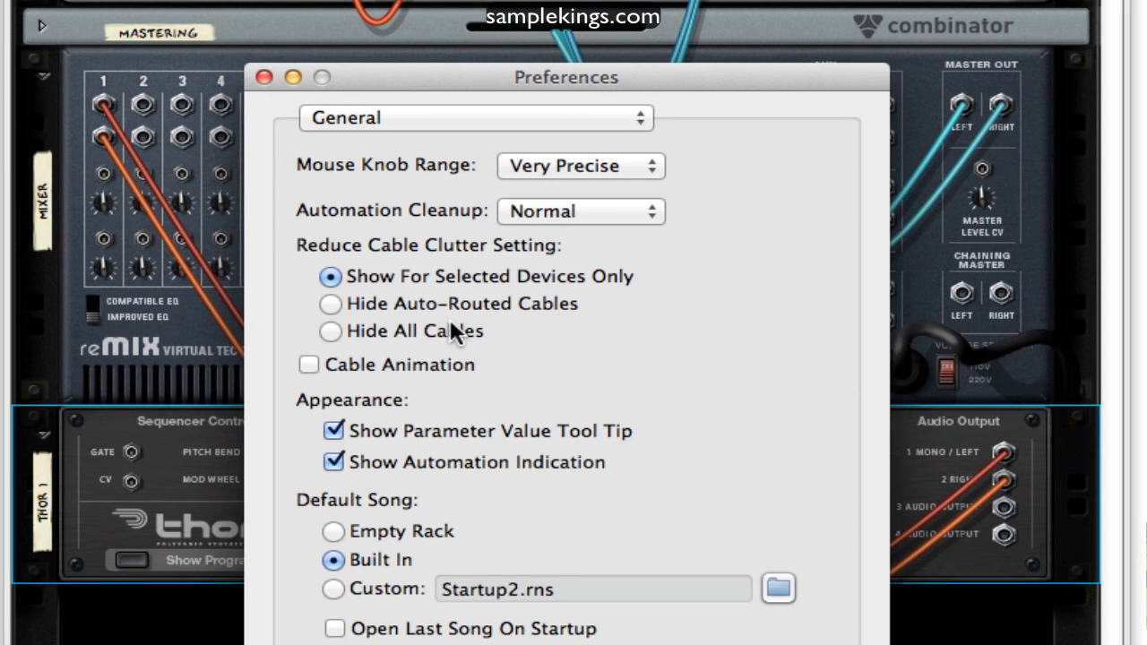
left_click(329, 305)
left_click(329, 331)
left_click(329, 305)
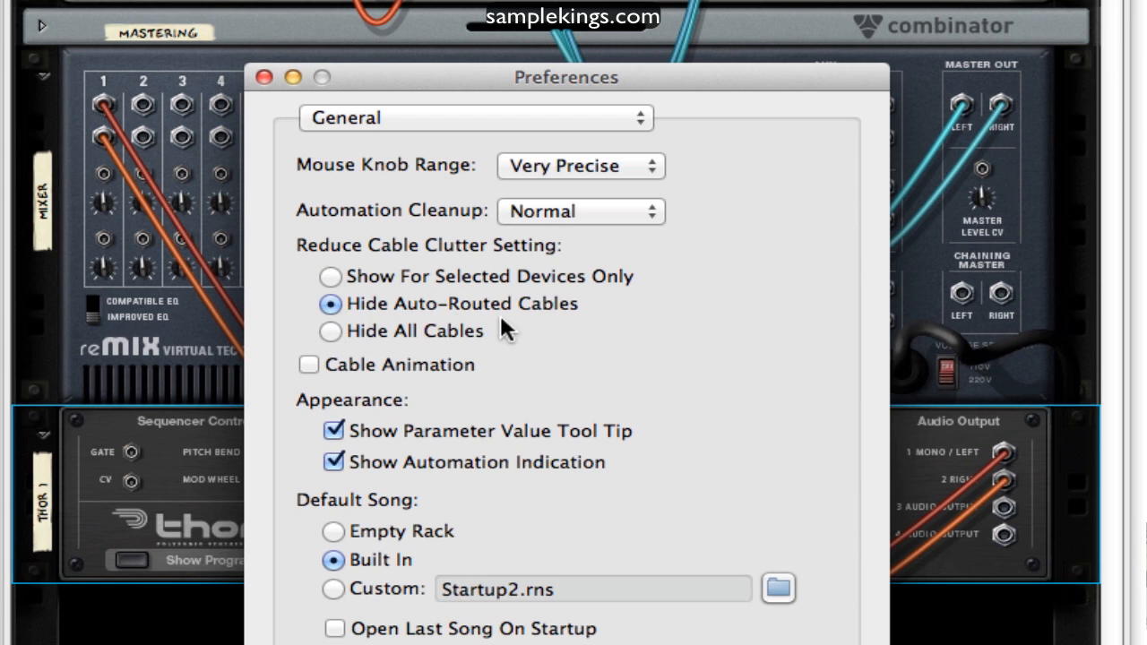
left_click(339, 274)
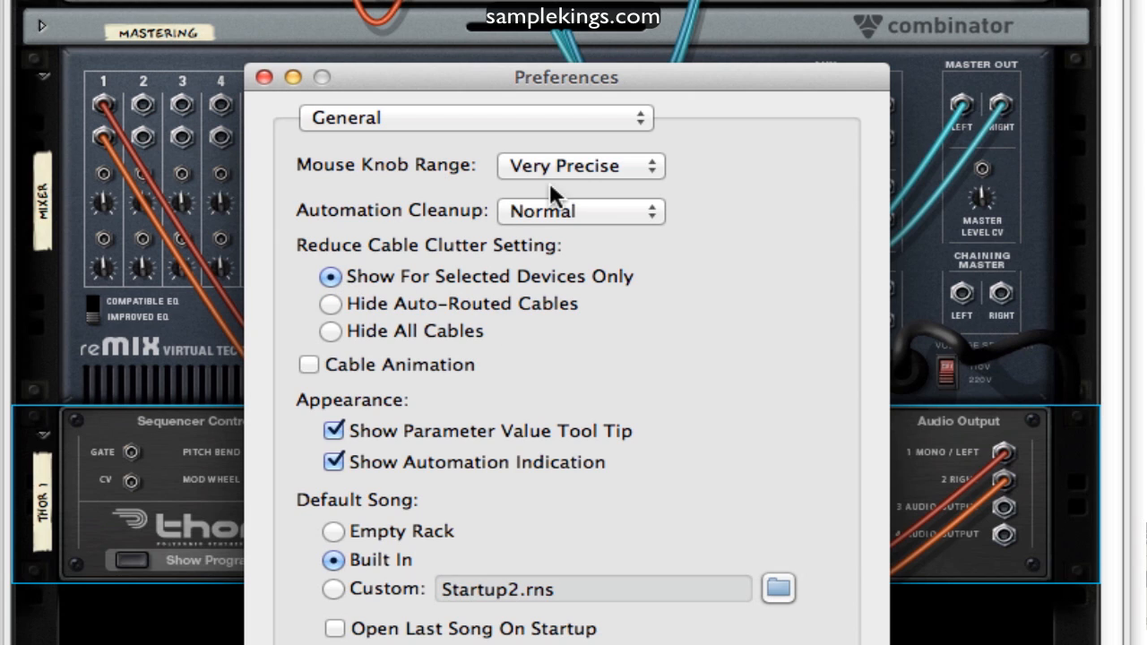
left_click(262, 78)
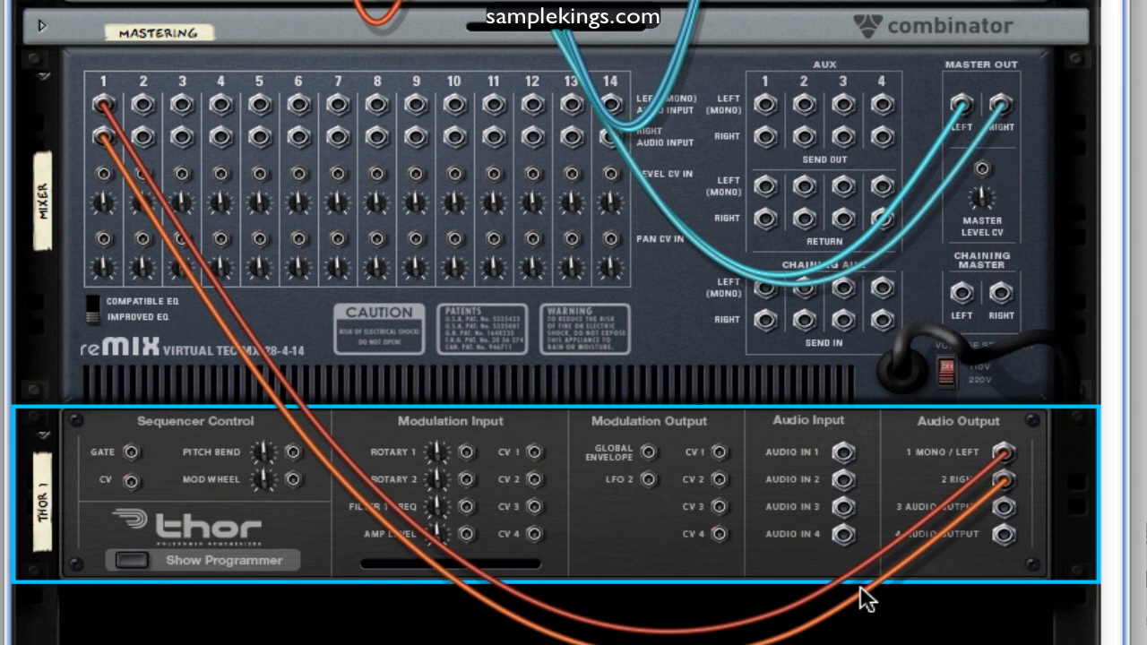
Return to the rack front and add a DDL-1 Digital Delay Line below the Thor synthesizer
scroll(862, 618, "up", 1)
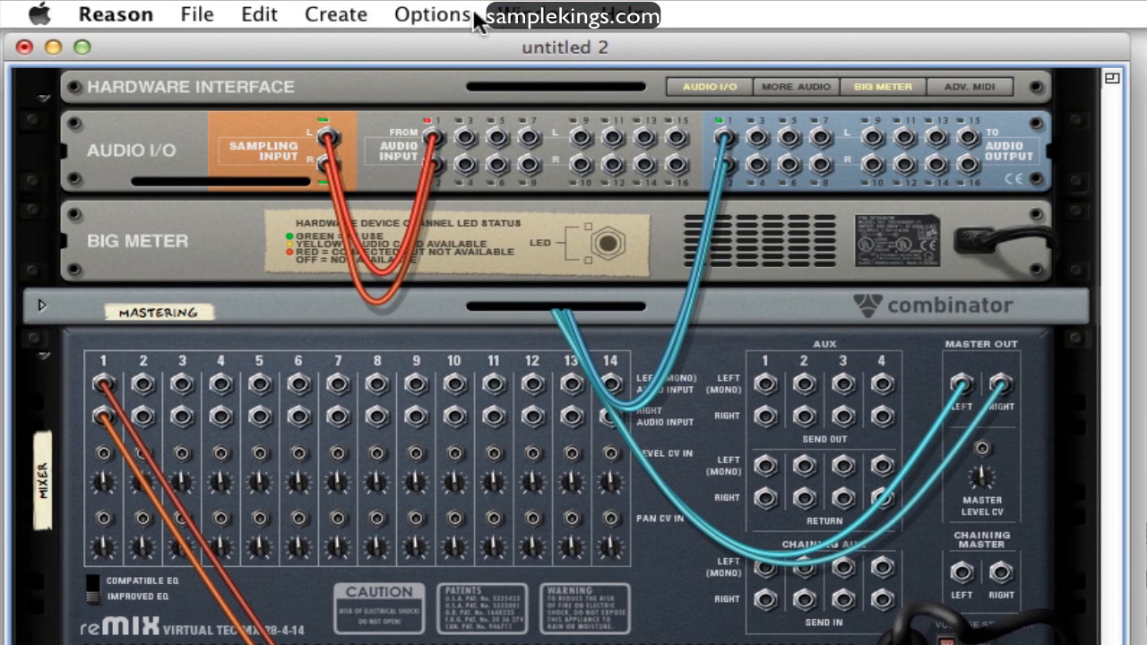
left_click(430, 18)
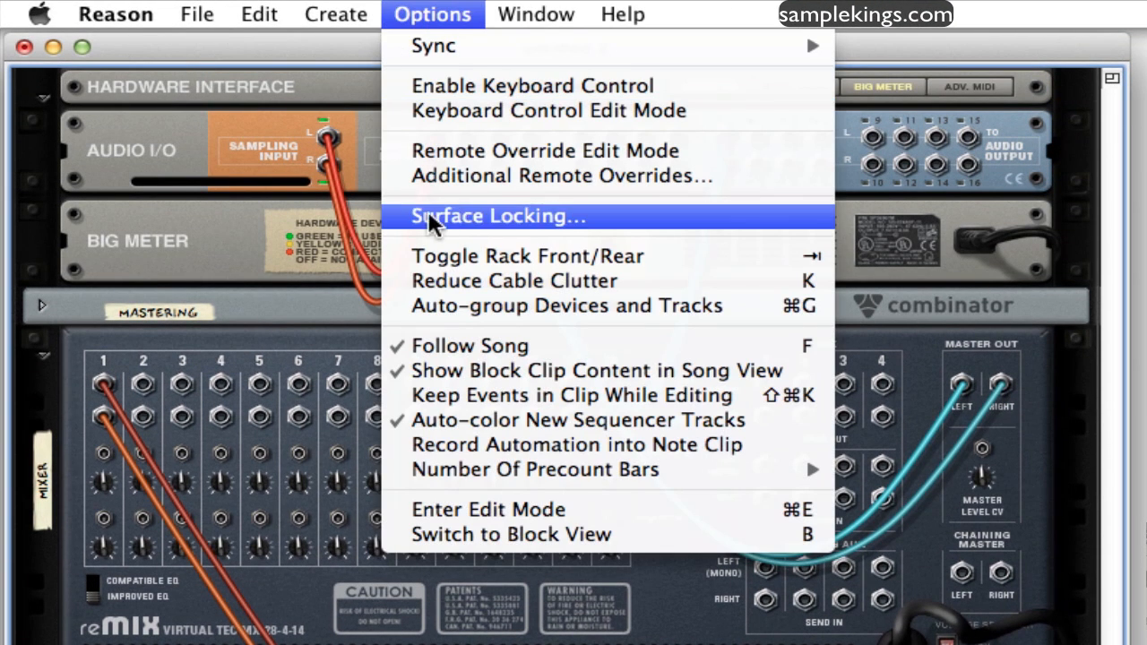
left_click(440, 256)
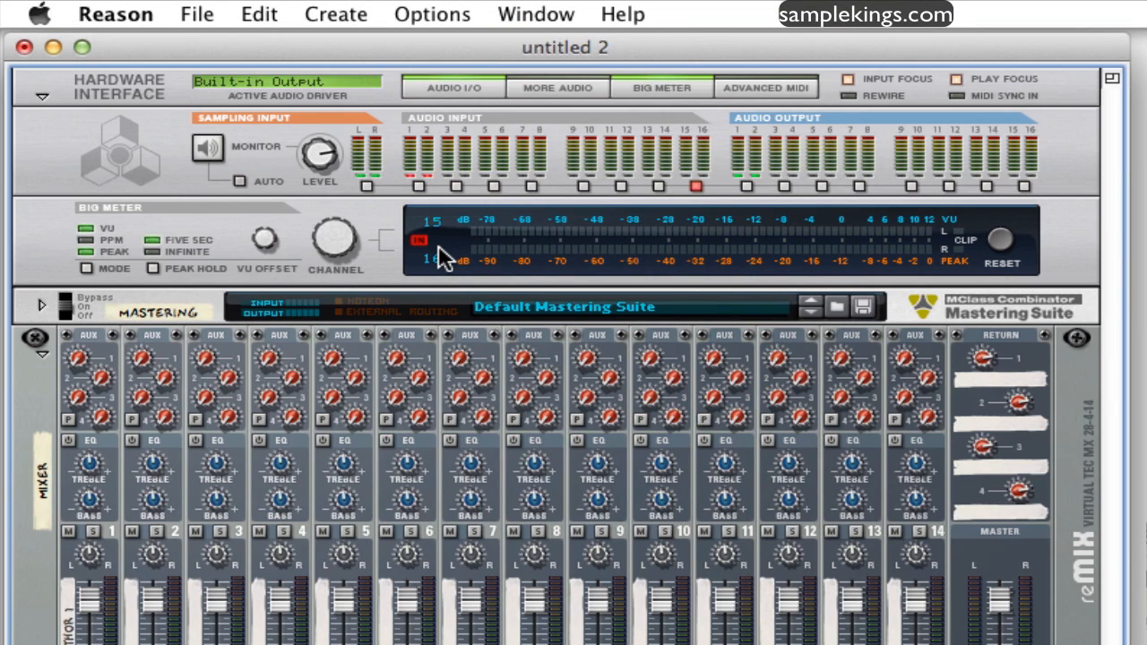
left_click(350, 17)
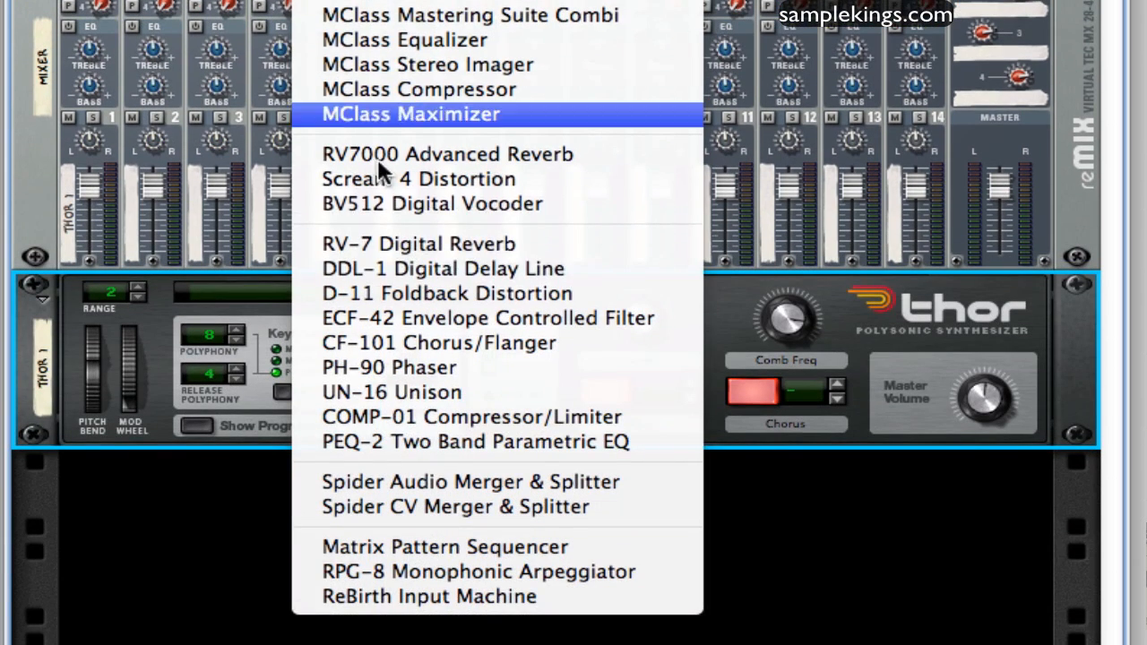
left_click(383, 269)
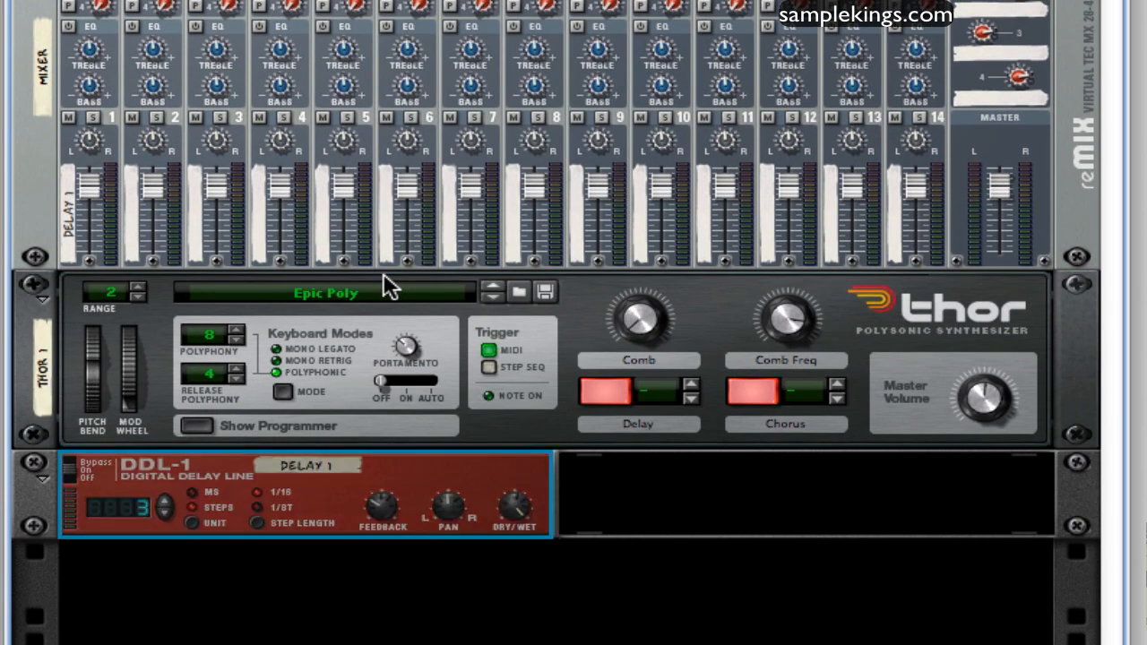
Select Thor, view the delay's cables to the mixer on the rack's rear, and return to the front
left_click(391, 383)
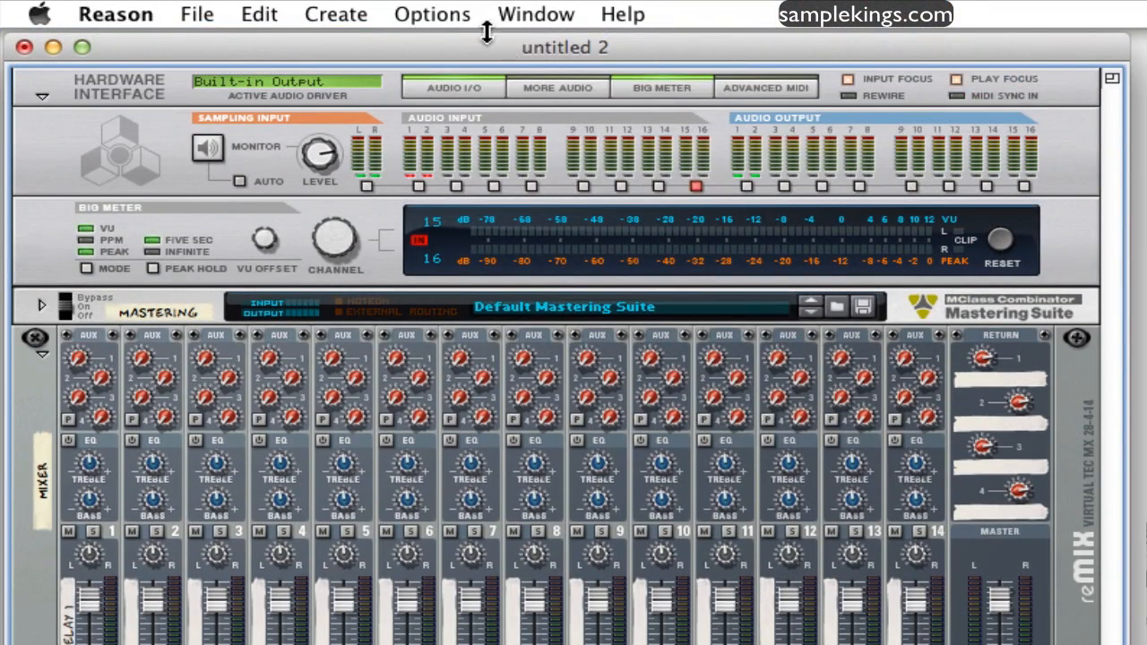
left_click(463, 16)
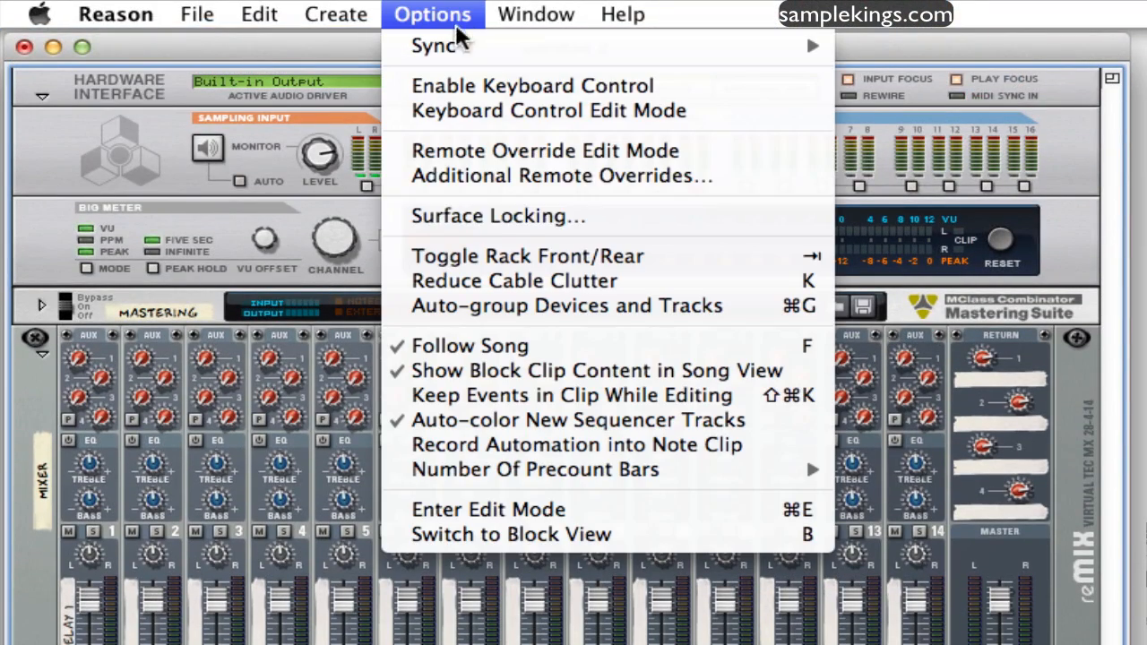
left_click(488, 256)
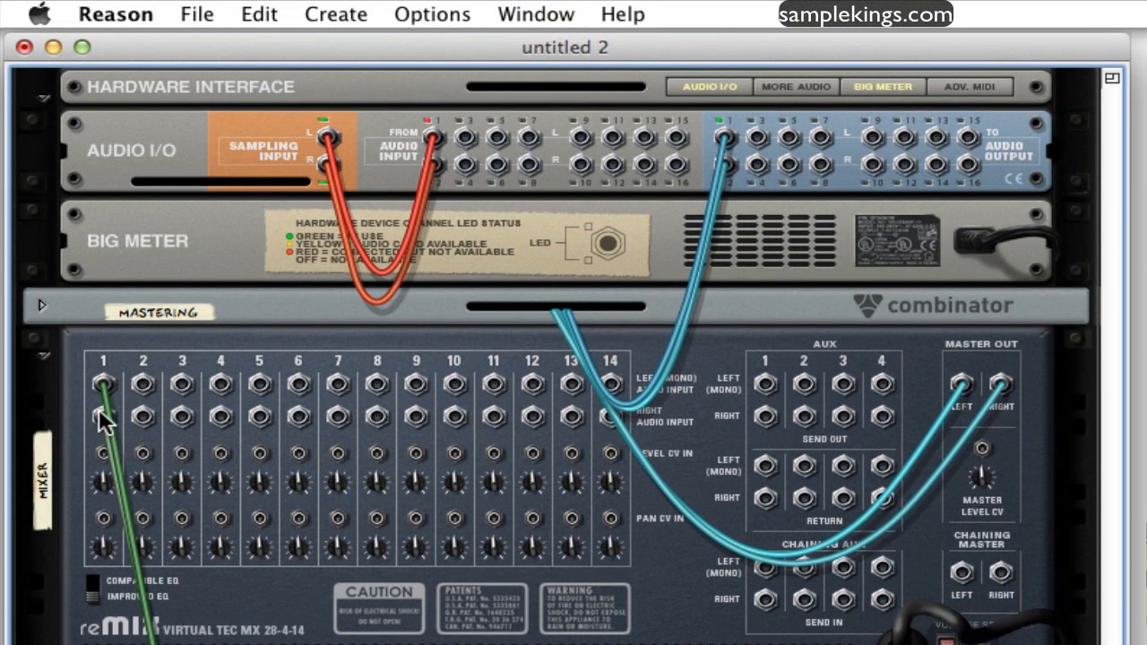
left_click(433, 13)
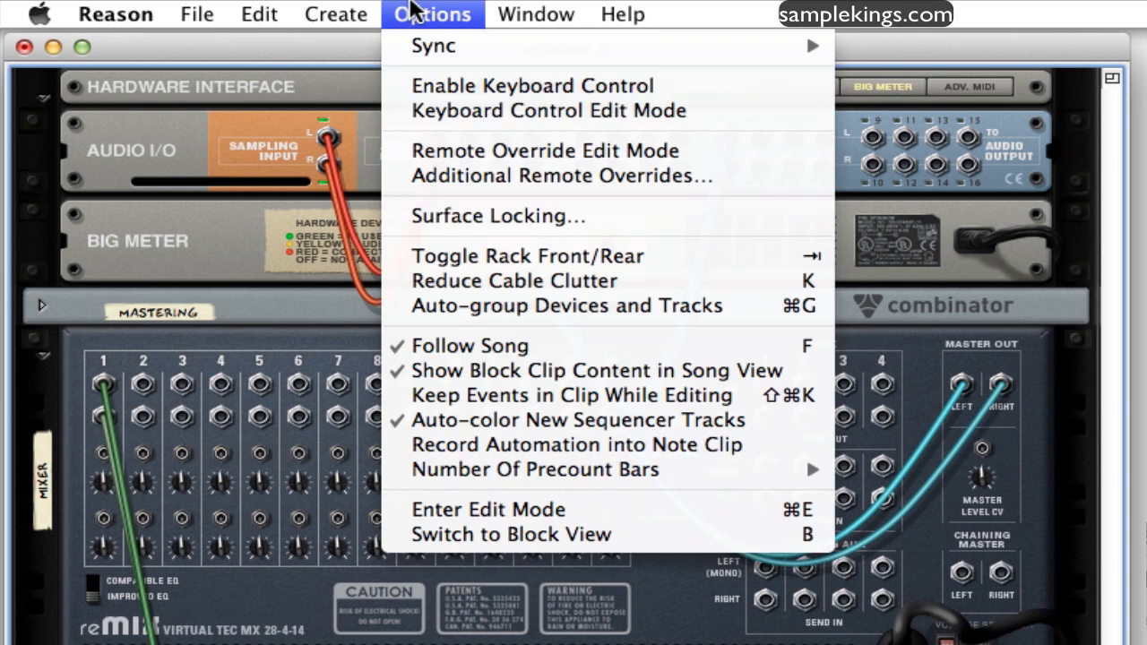
left_click(477, 258)
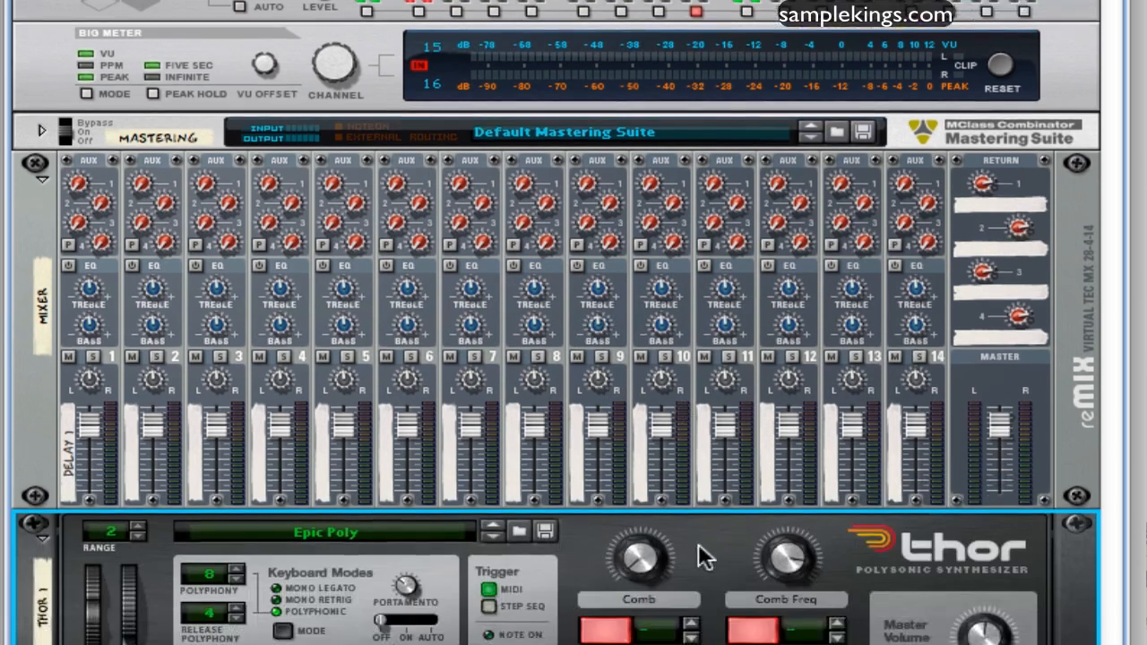
On the rack's rear, reroute Thor's right output to mixer channel 1's left input and its left output to the right input, bypassing the DDL-1
scroll(698, 544, "down", 3)
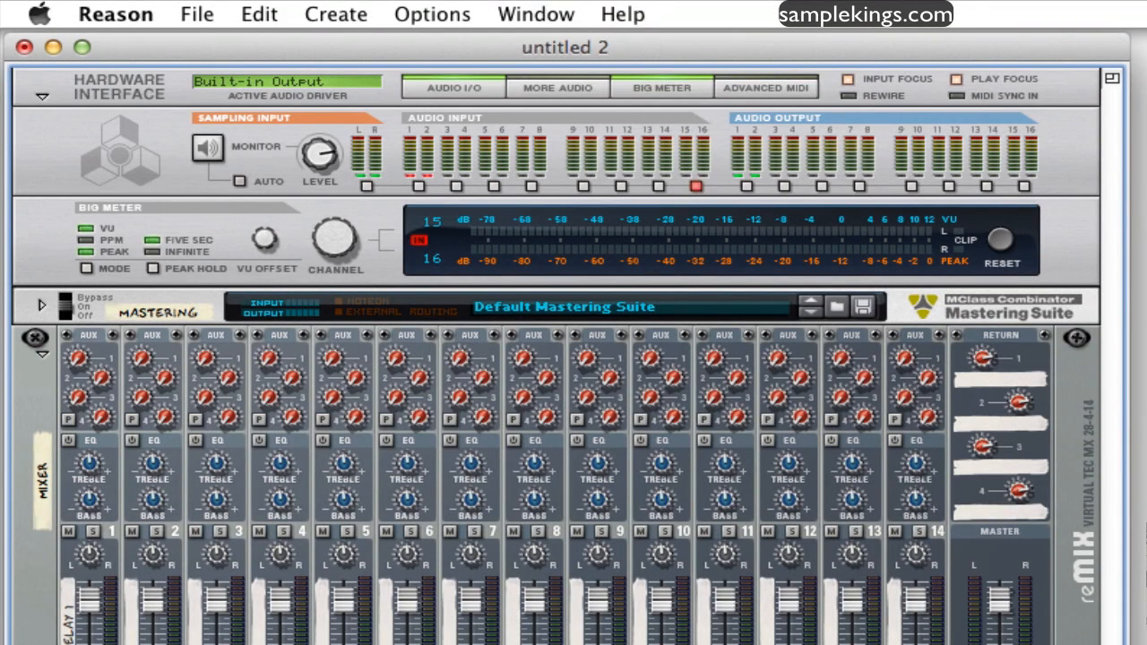
left_click(433, 13)
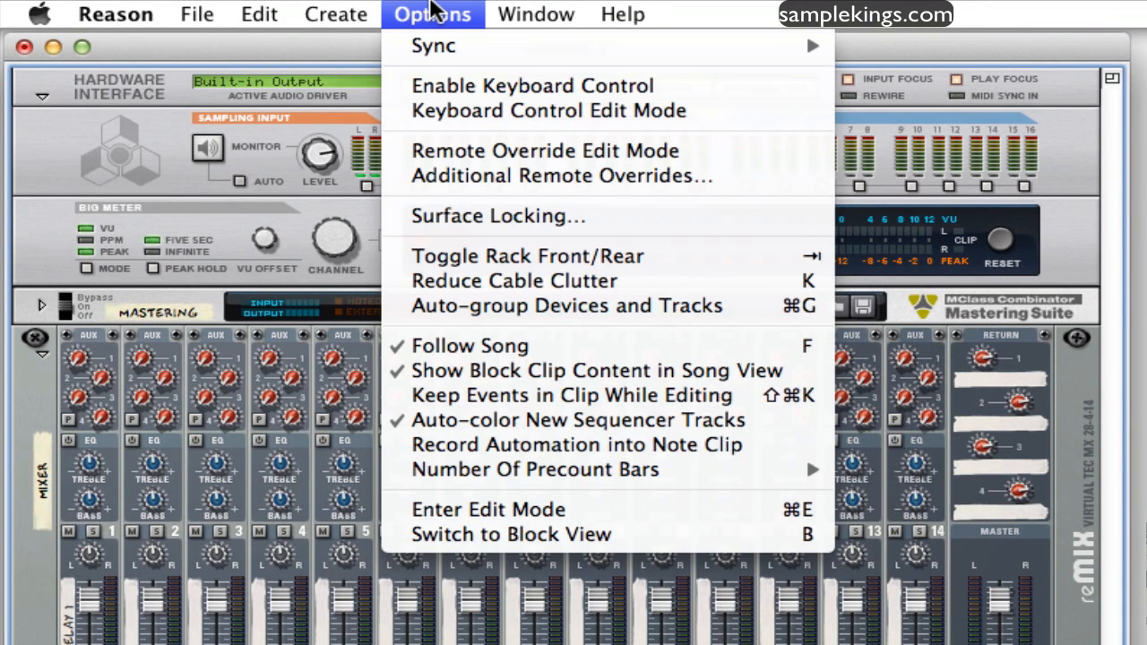
left_click(427, 258)
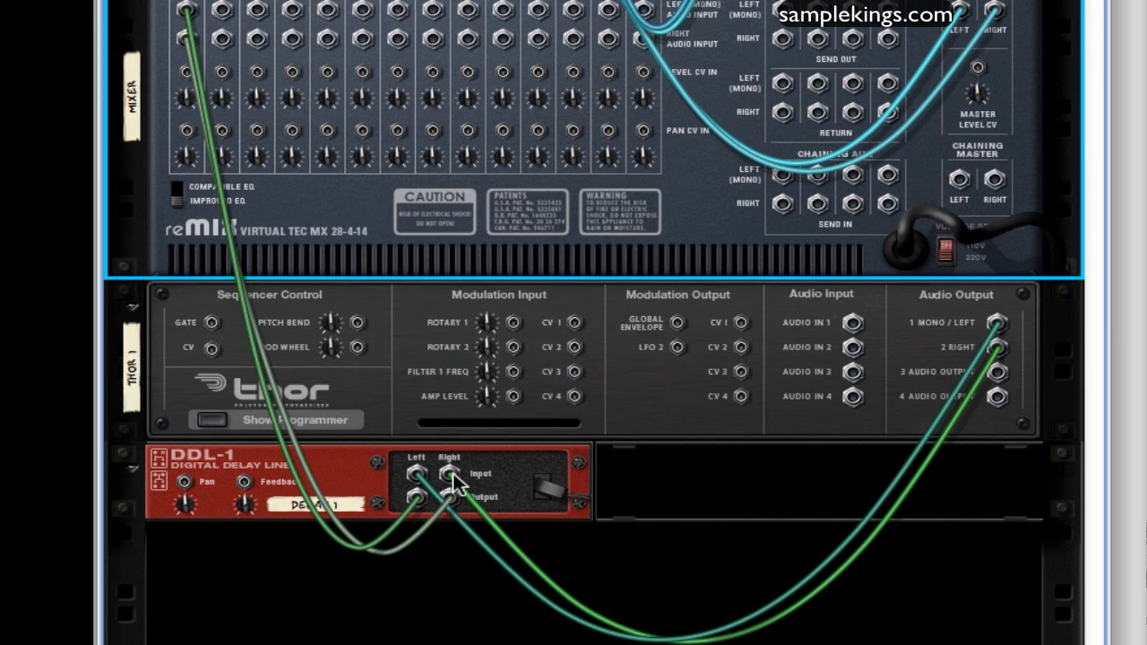
left_click_drag(453, 481, 185, 13)
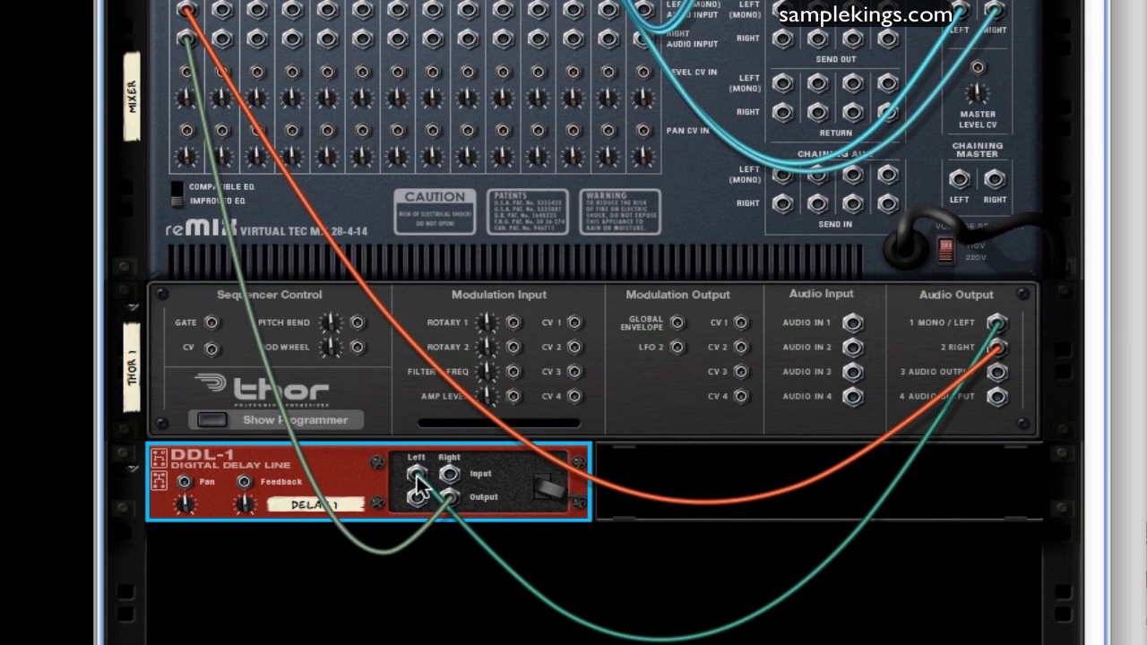
left_click_drag(418, 484, 185, 38)
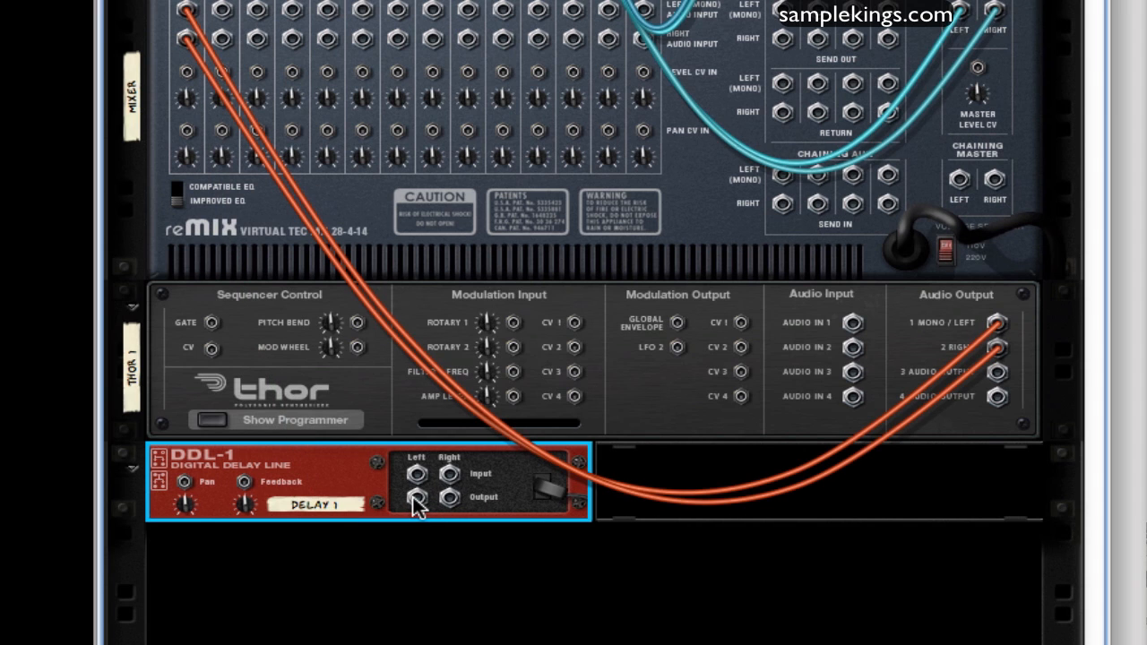
left_click_drag(417, 498, 784, 11)
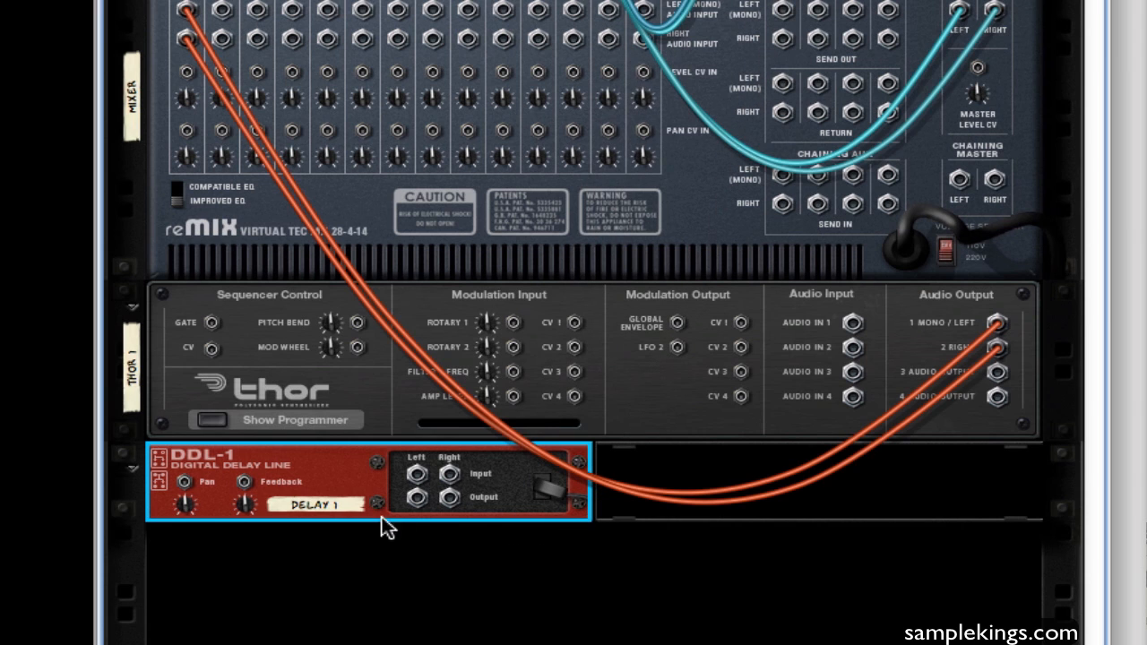
left_click_drag(415, 500, 491, 475)
left_click_drag(425, 545, 432, 538)
Select Thor on the rack's rear, return to the front, and undo the Thor and DDL-1 setup back to the bare mixer
left_click(193, 391)
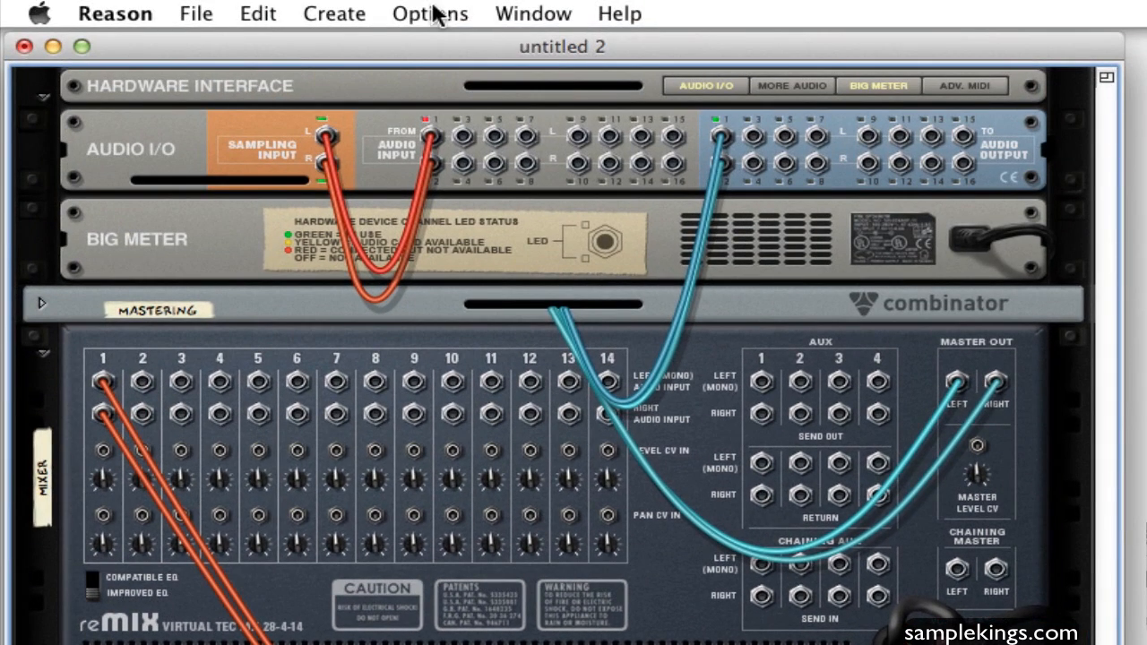
left_click(433, 14)
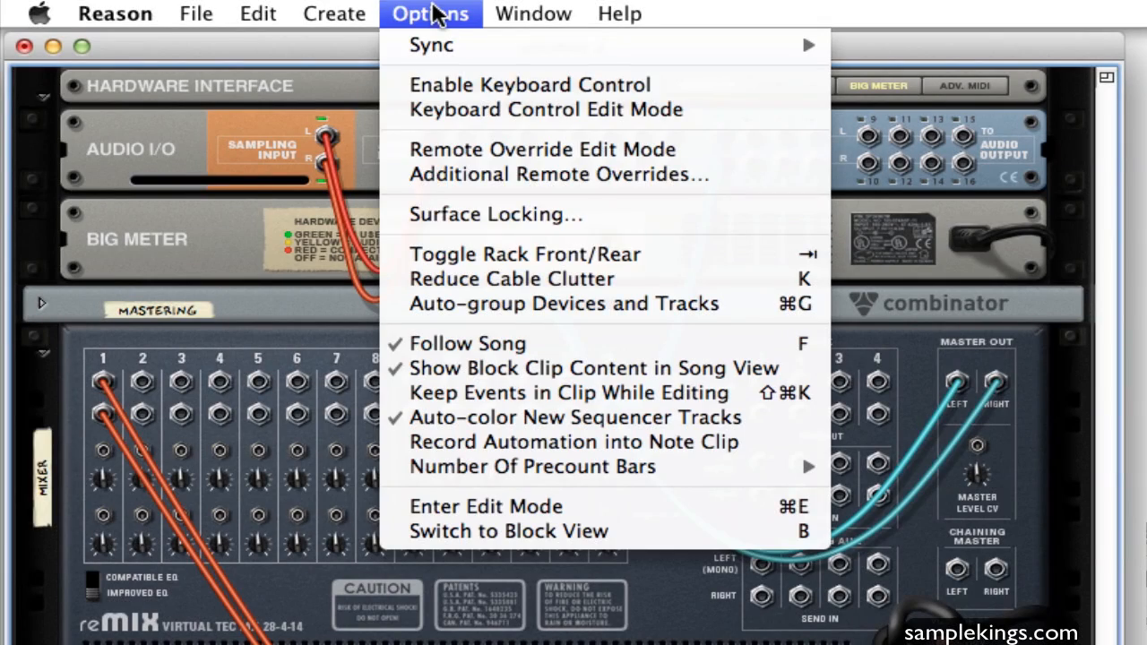
left_click(548, 256)
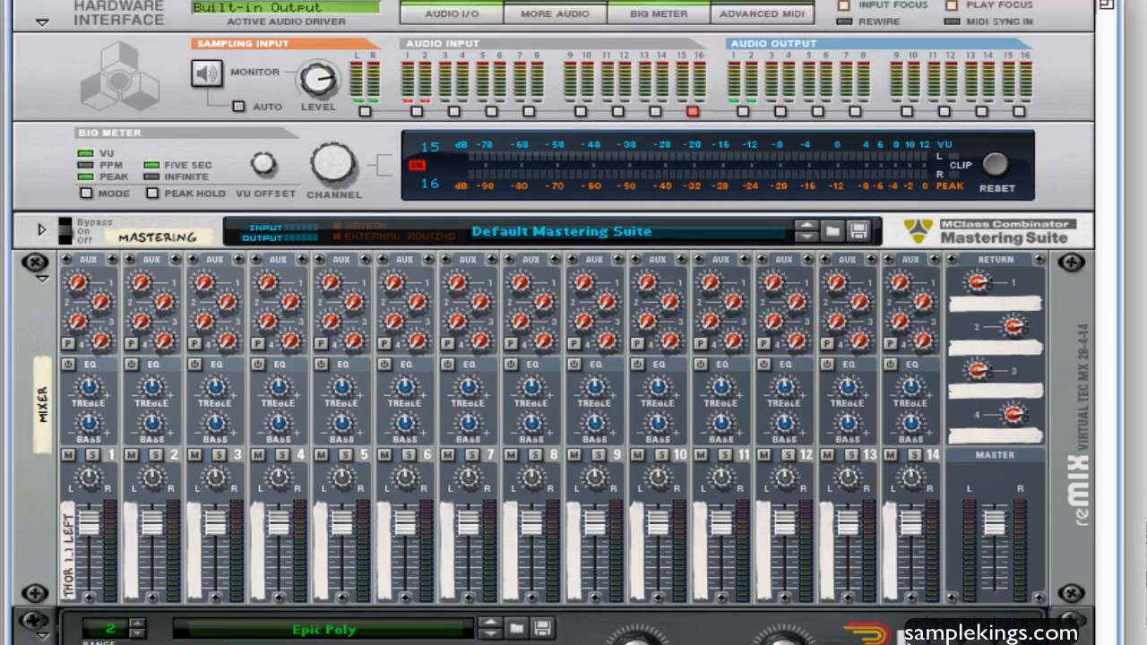
key("super+z")
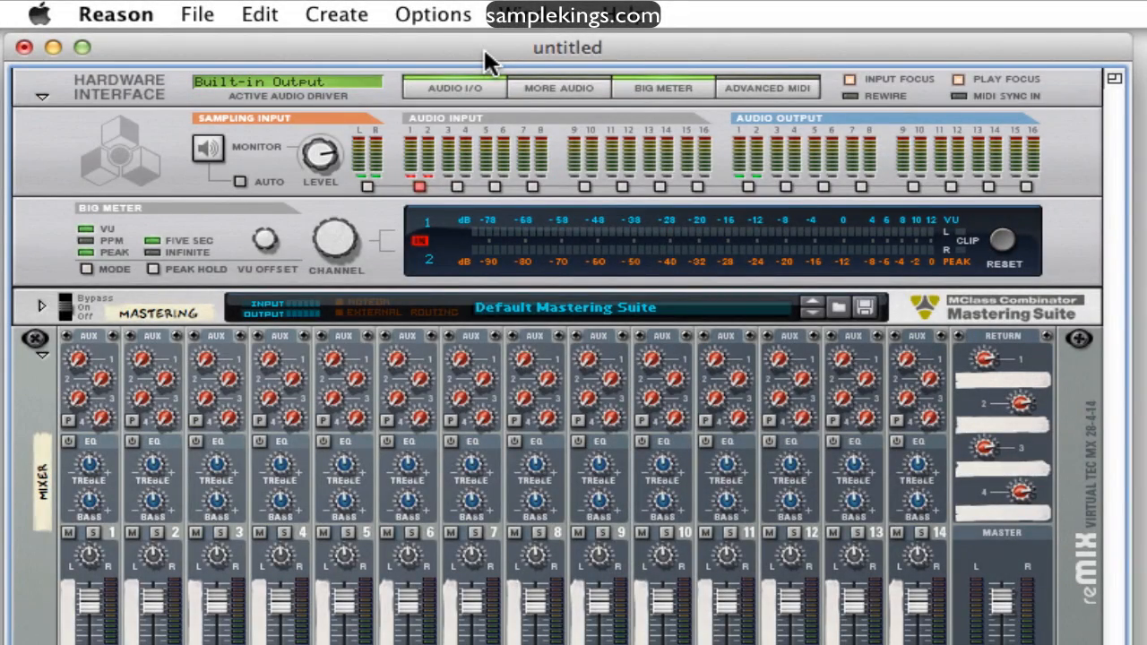
Create a Thor Polysonic Synthesizer, and with the mixer selected add a DDL-1 Digital Delay Line as its first send effect
left_click(319, 18)
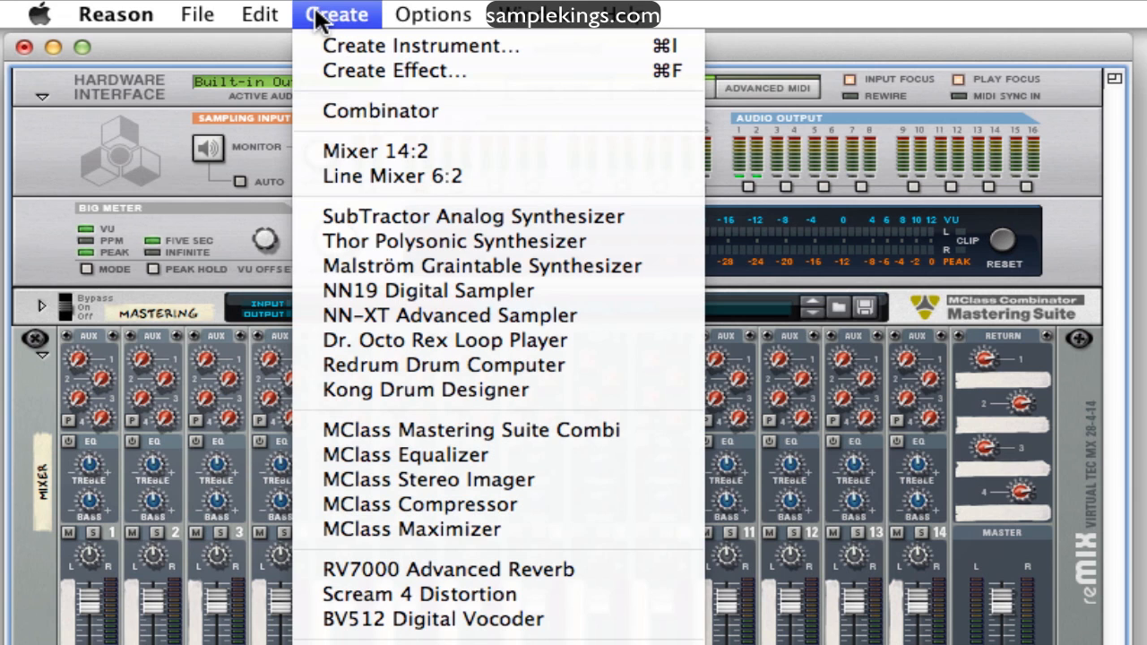
left_click(334, 241)
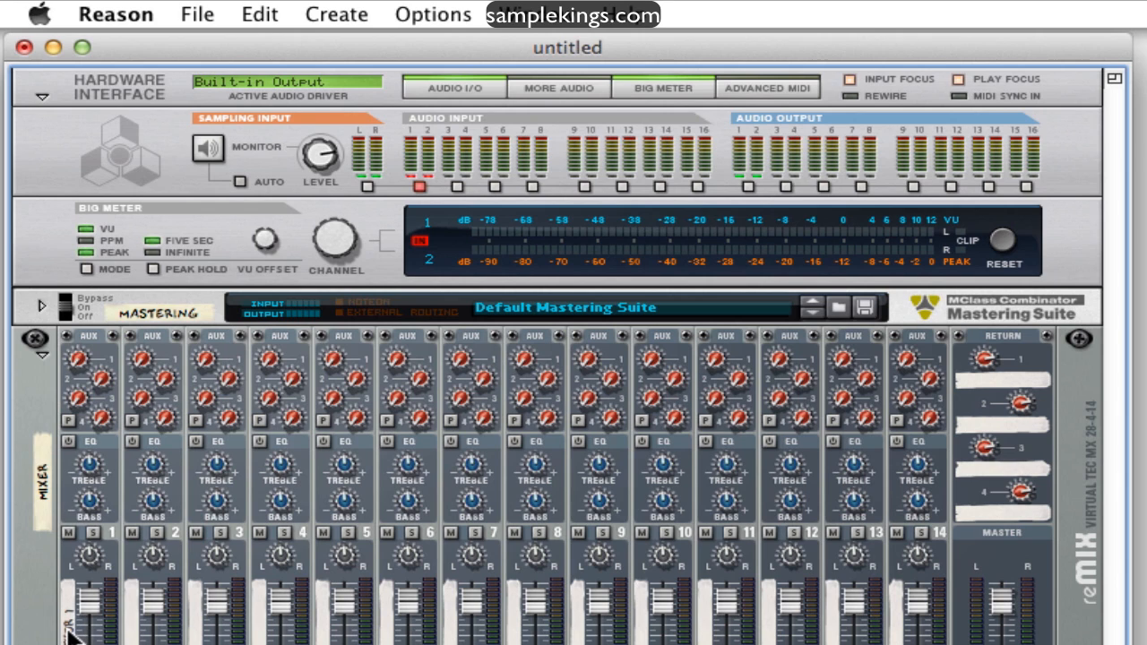
left_click(27, 543)
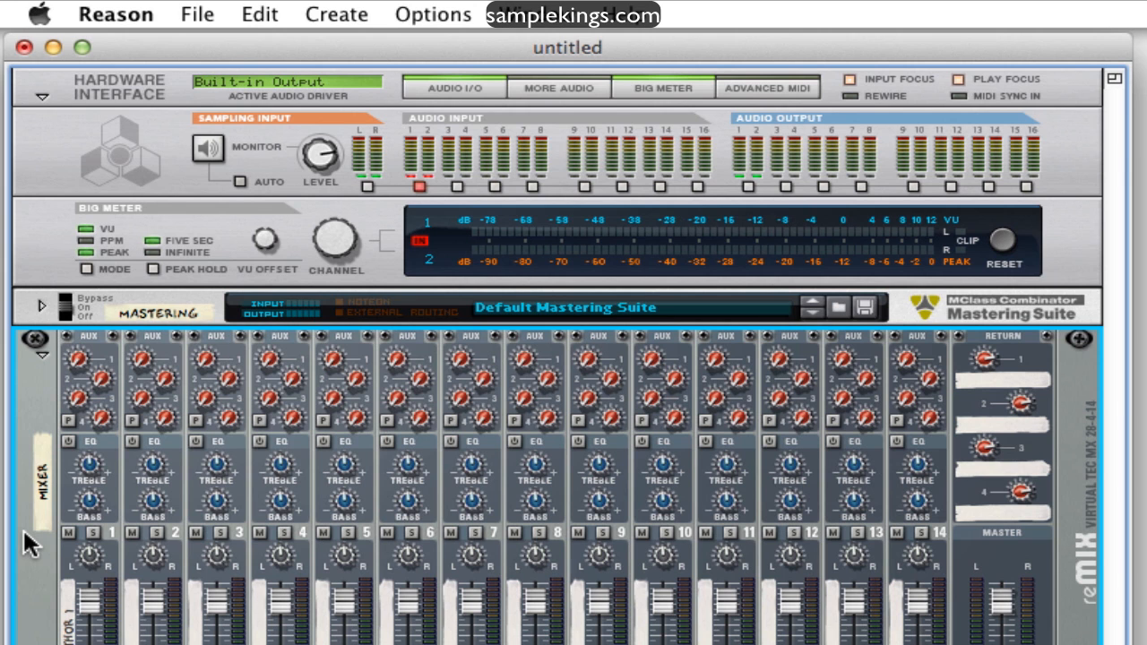
left_click(348, 15)
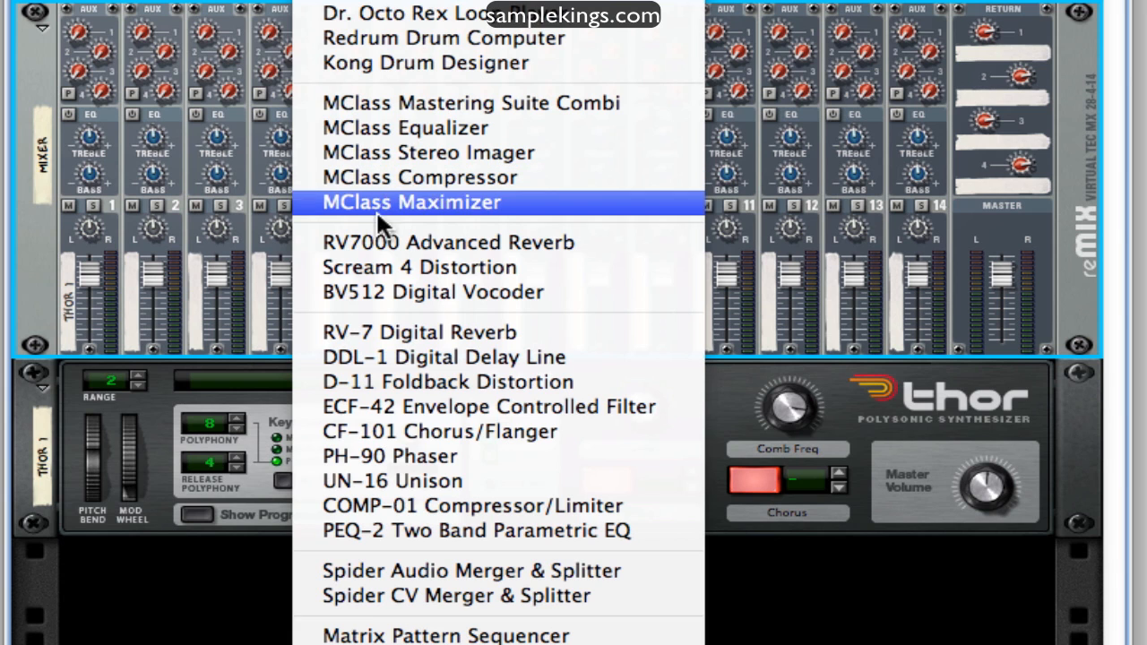
left_click(378, 354)
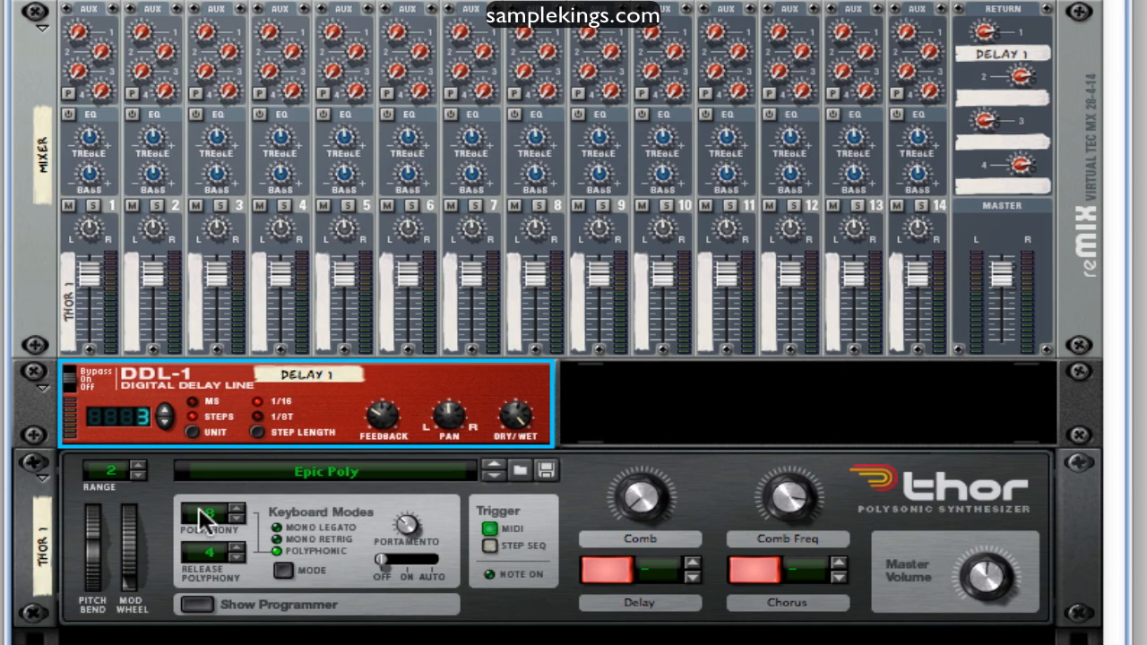
Show Thor's programmer section and enable the Step Seq note trigger
scroll(205, 520, "down", 5)
scroll(139, 330, "down", 2)
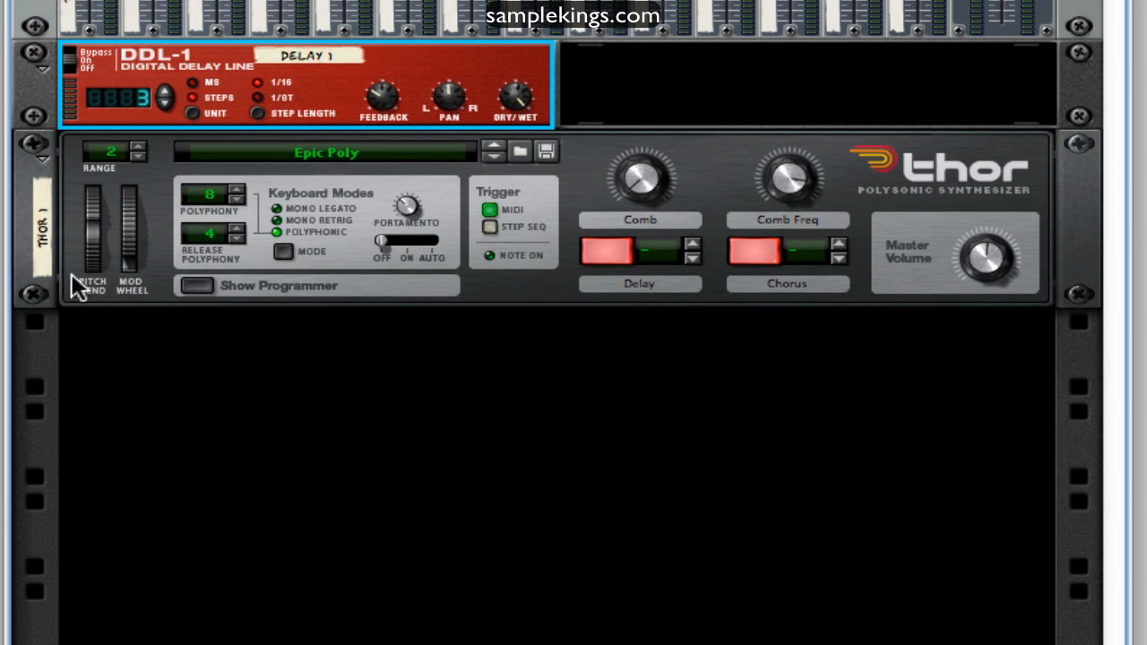
left_click(215, 285)
scroll(215, 287, "down", 3)
scroll(376, 230, "down", 2)
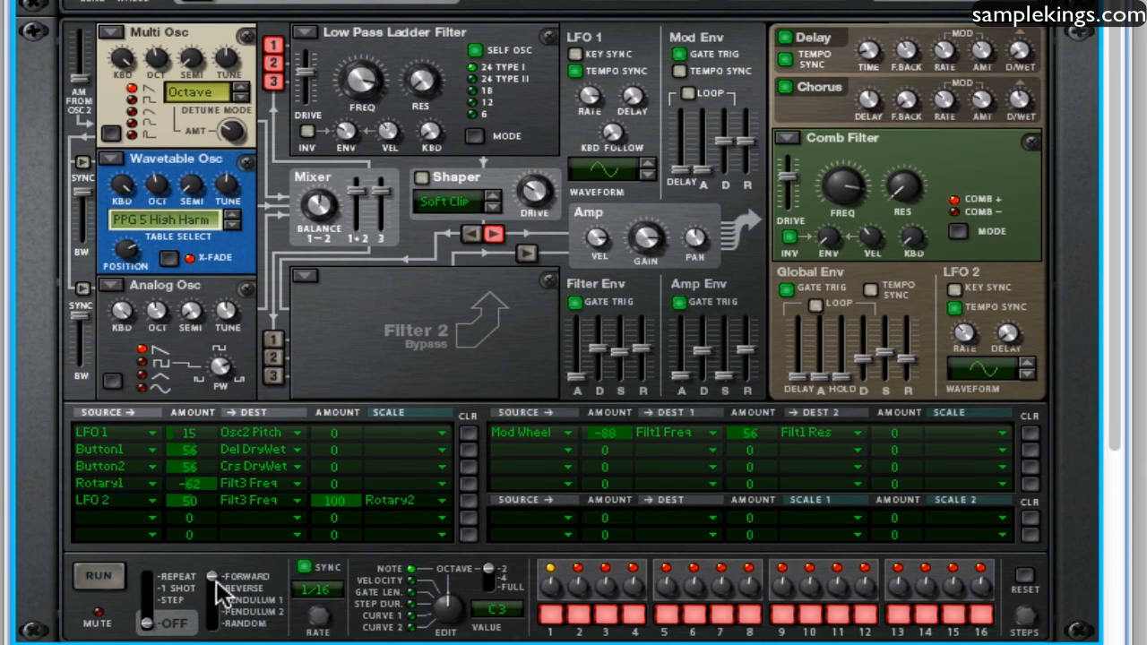
scroll(429, 353, "up", 7)
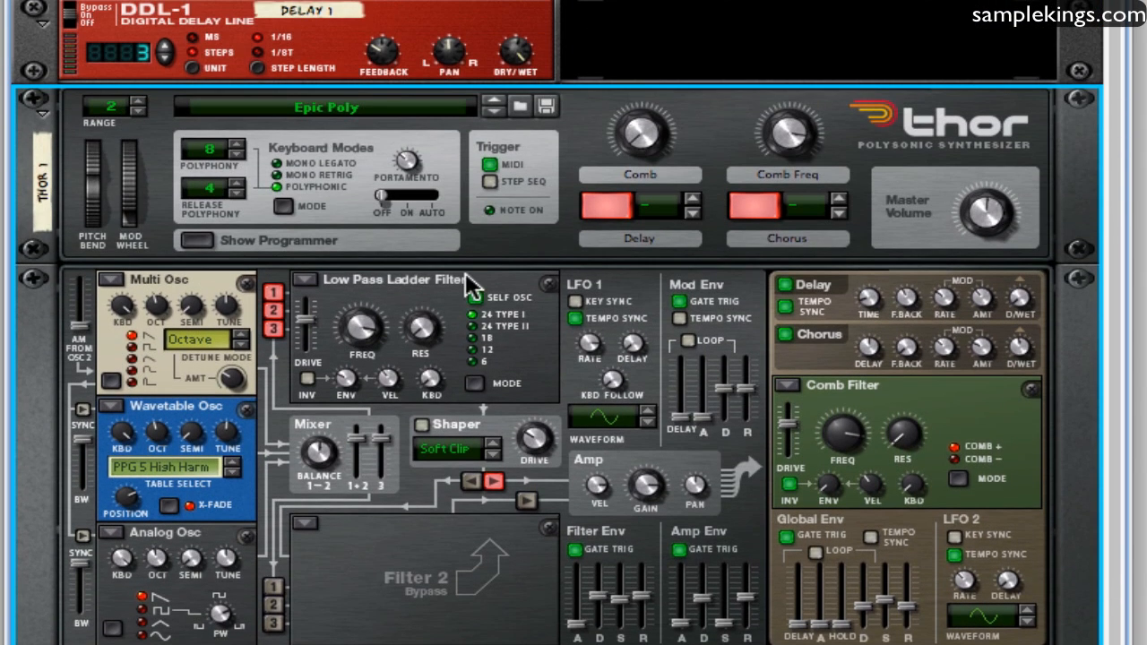
left_click(490, 183)
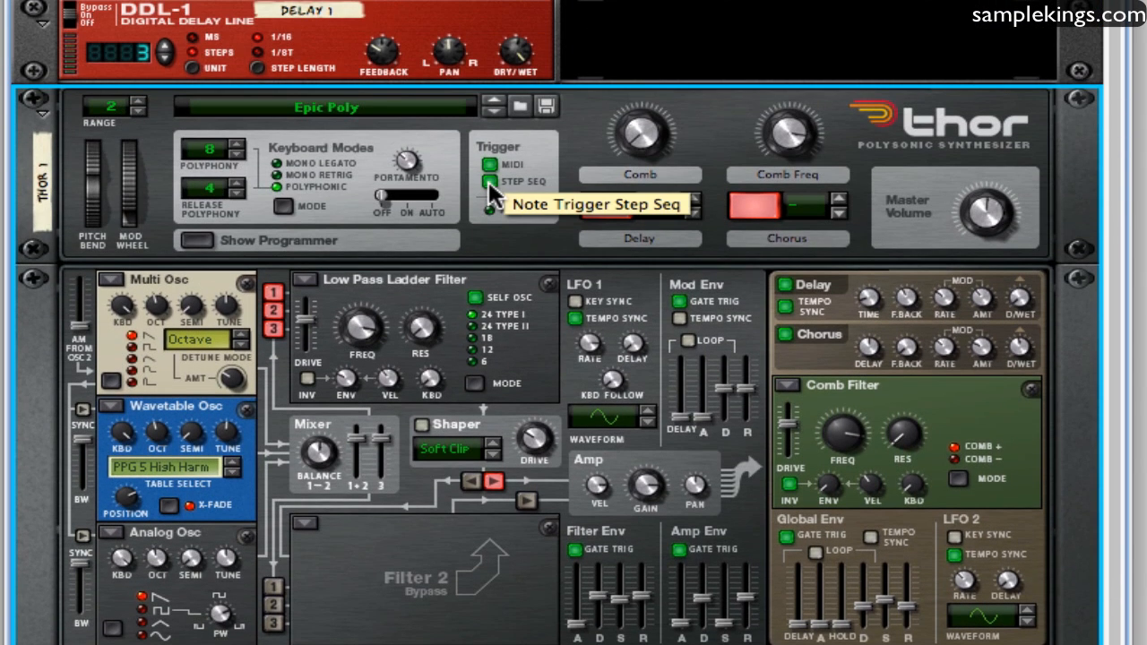
Set Thor's step sequencer run mode to Repeat and start it running
scroll(520, 287, "down", 8)
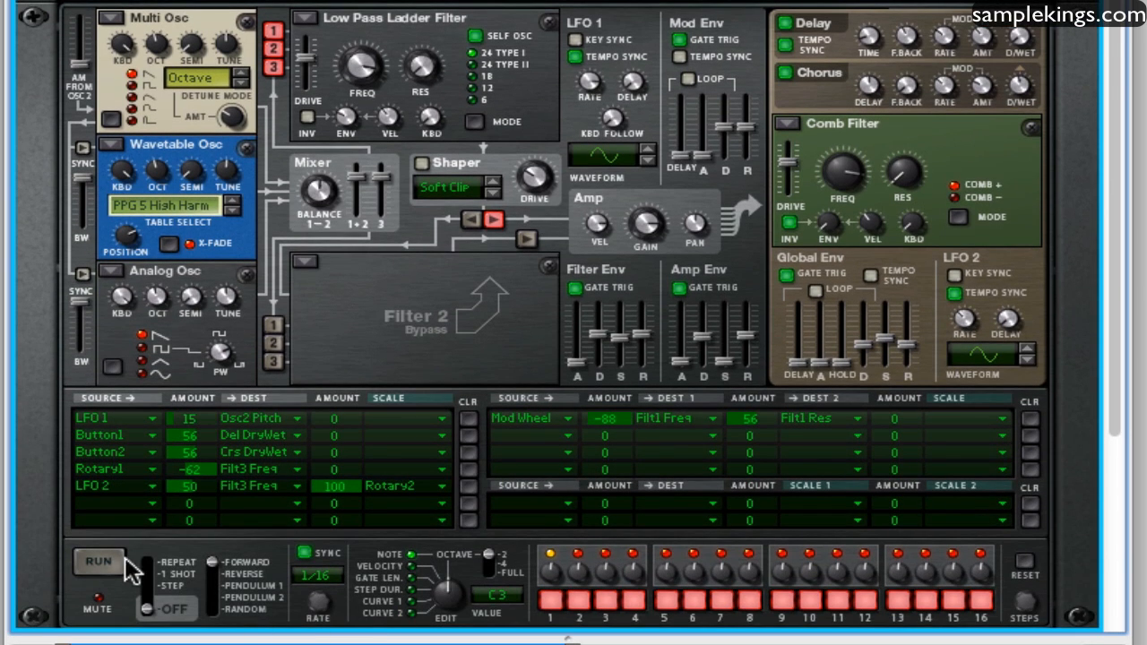
left_click(153, 571)
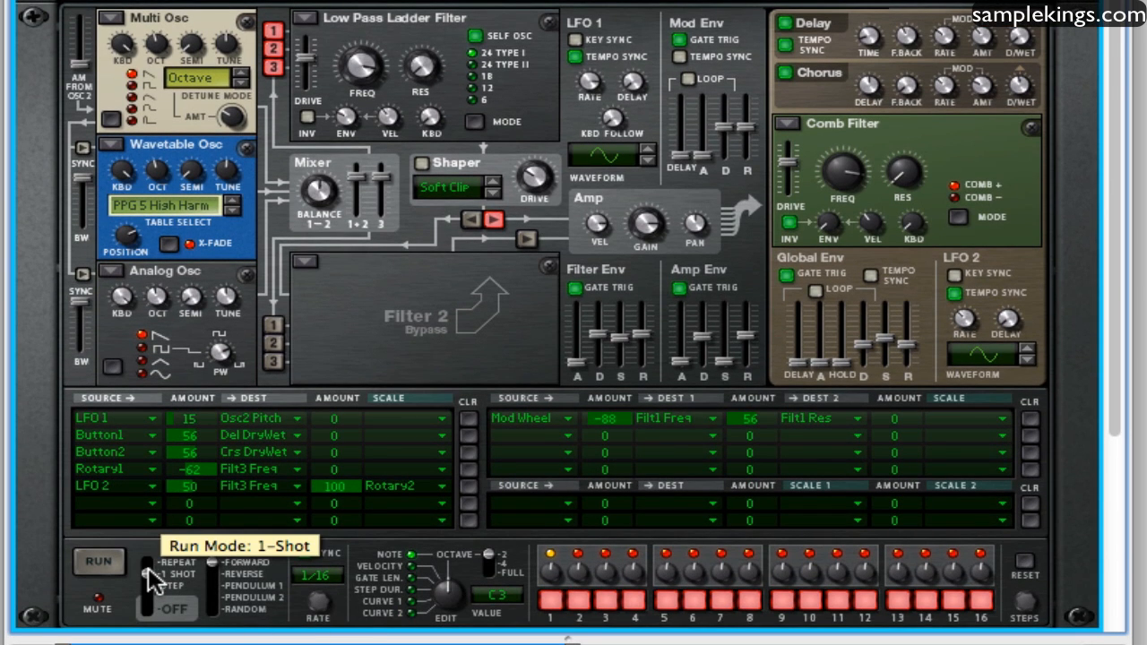
left_click(149, 565)
left_click(94, 564)
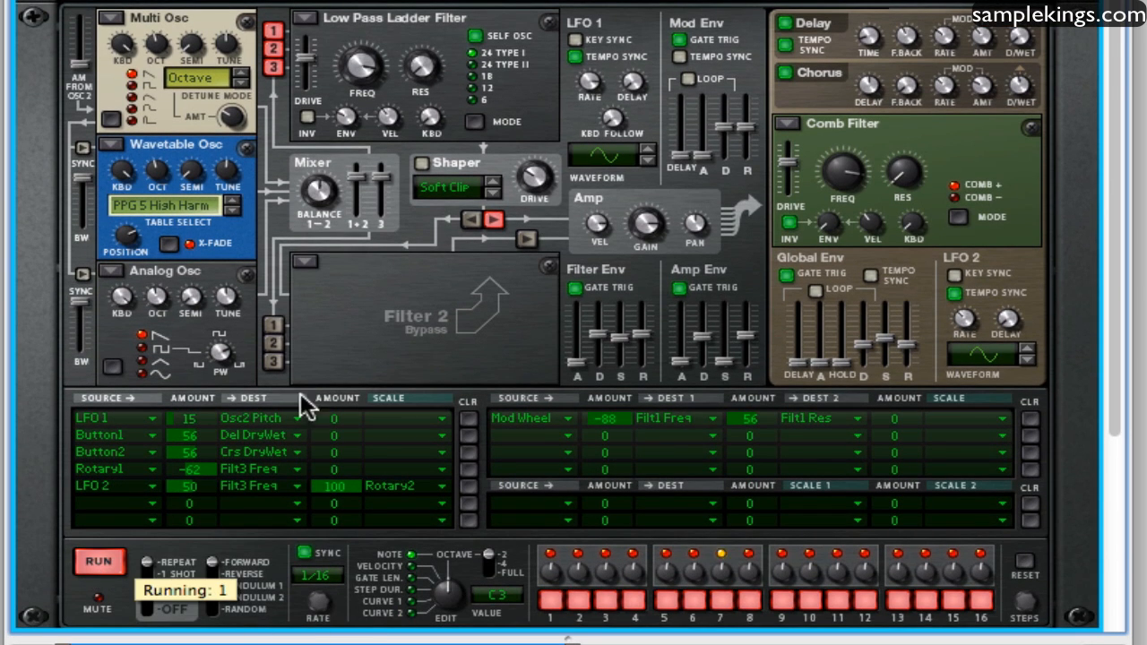
Raise mixer channel 1's Aux 1 send to feed the delay while Thor's sequence plays, and stop the sequencer
scroll(905, 80, "up", 5)
left_click_drag(983, 168, 980, 211)
scroll(543, 239, "up", 12)
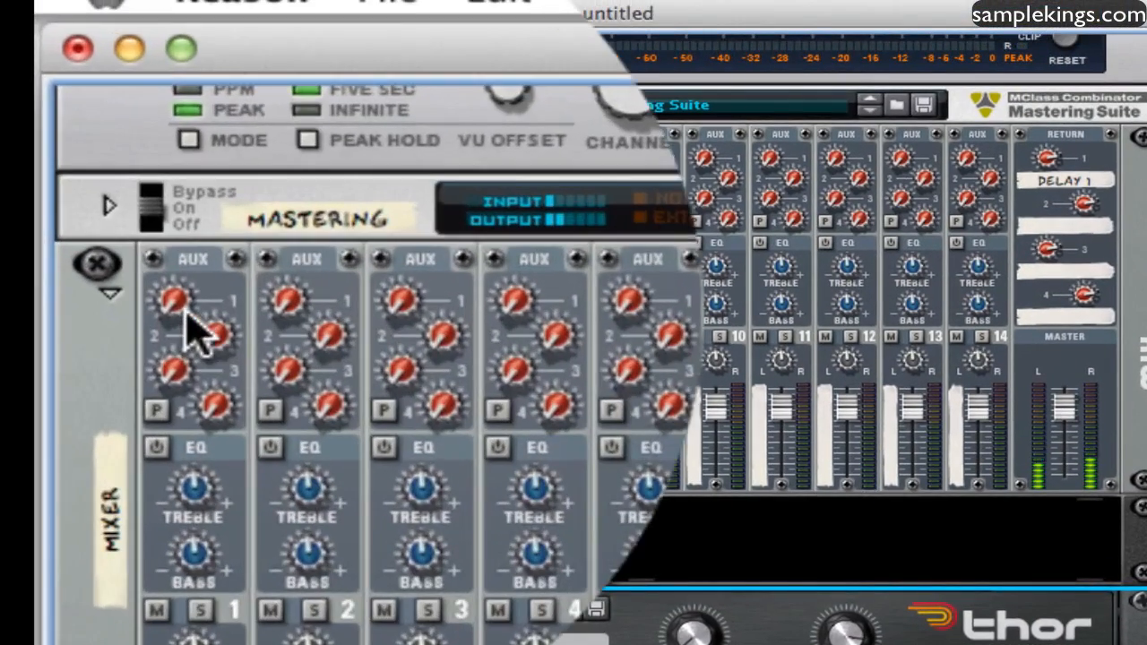
left_click_drag(115, 167, 103, 130)
left_click_drag(154, 251, 123, 57)
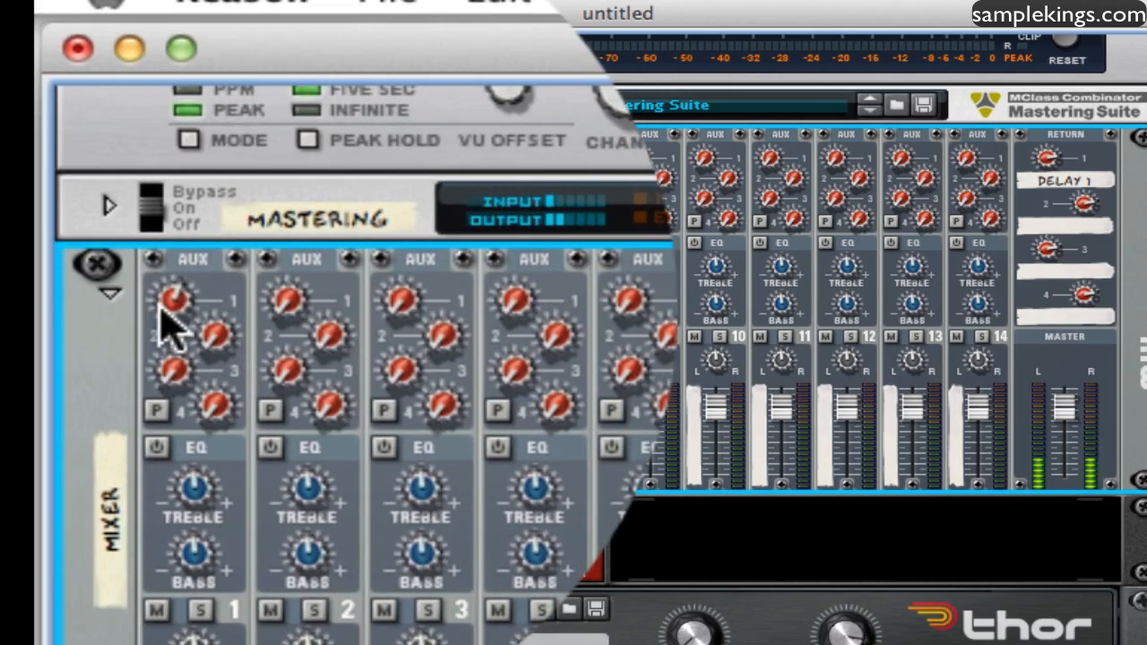
left_click_drag(160, 308, 128, 174)
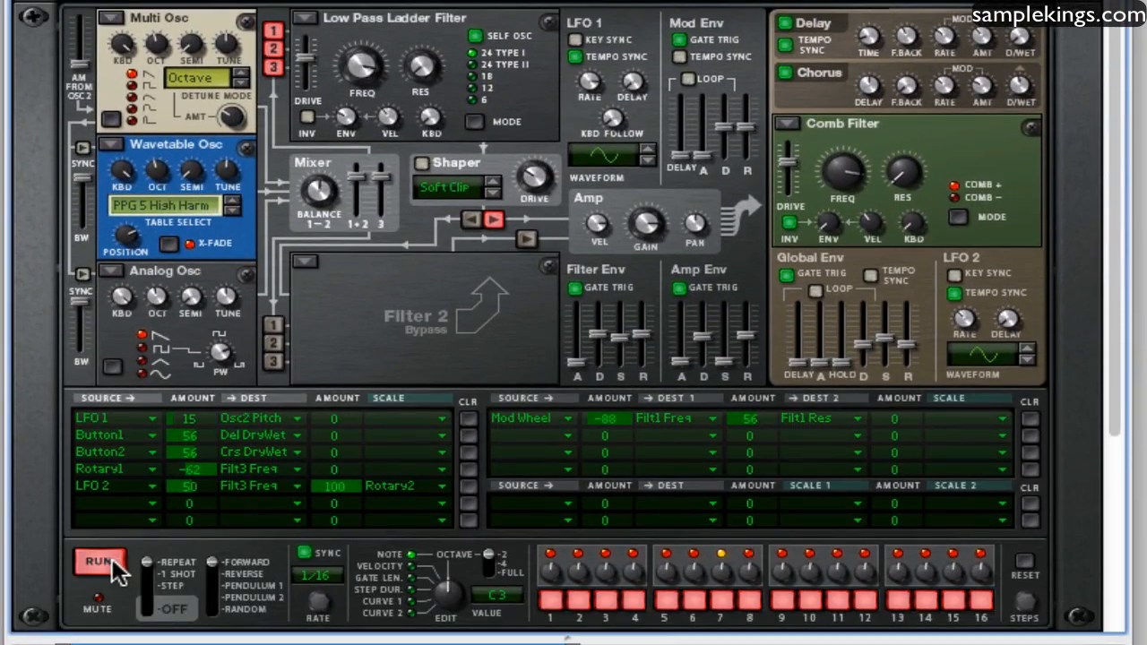
left_click(101, 562)
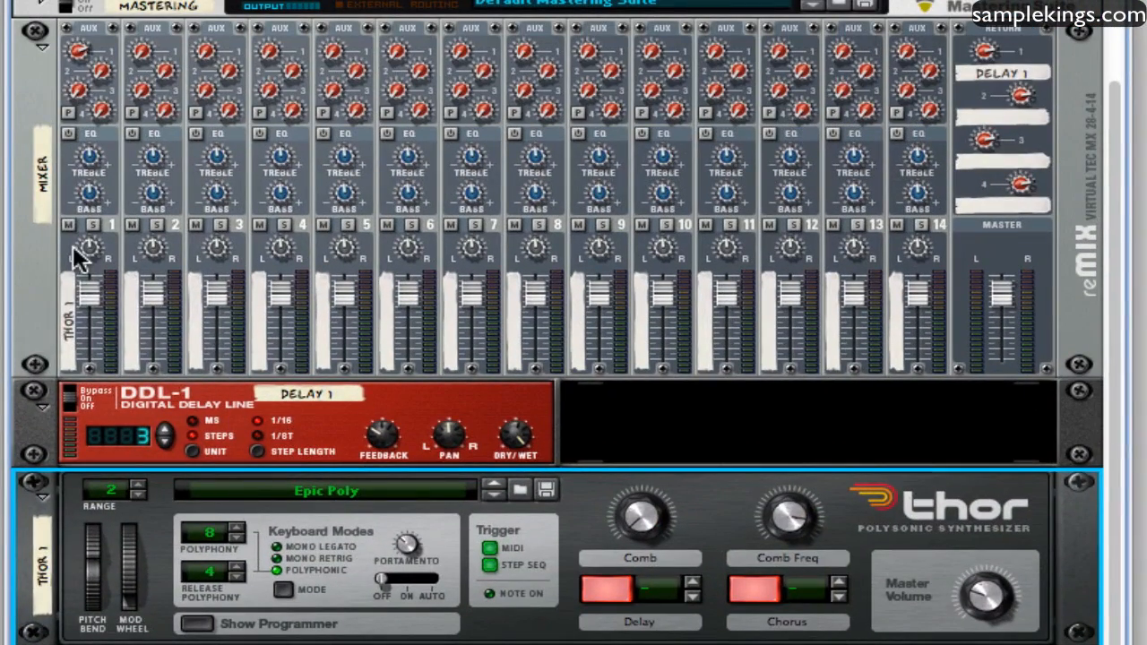
Lower mixer channel 1's fader and replay Thor's sequence with the channel's Aux 1 send at 98
left_click_drag(85, 302, 123, 320)
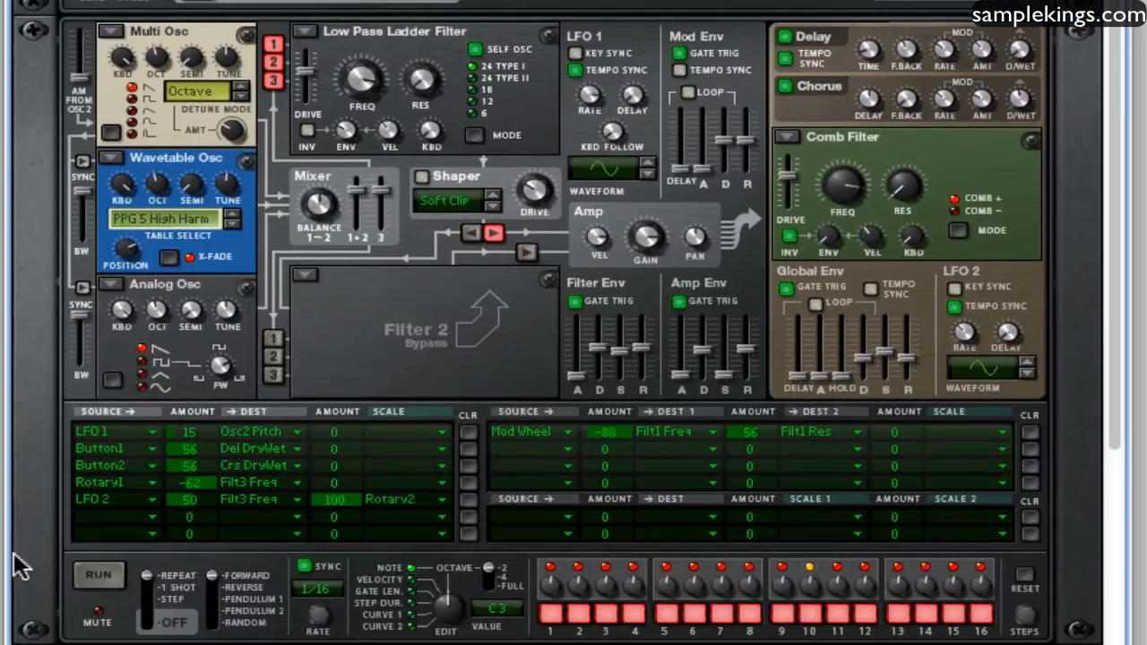
left_click(155, 570)
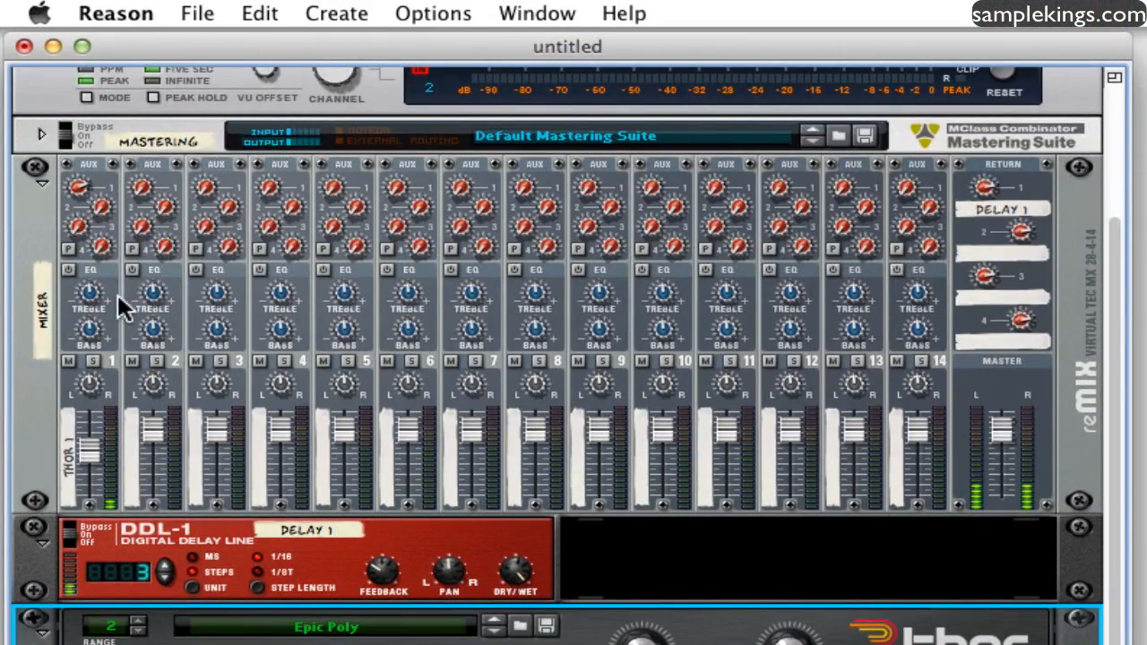
left_click(77, 192)
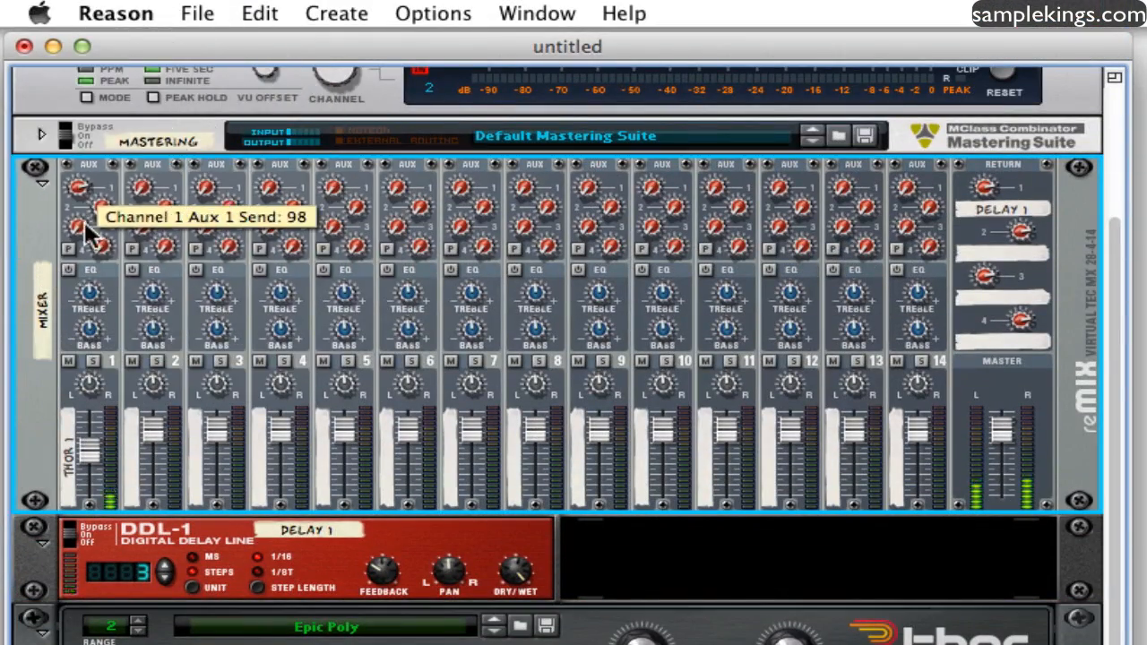
Set the DDL-1 delay time to 5 steps and stop Thor's step sequencer
left_click(165, 565)
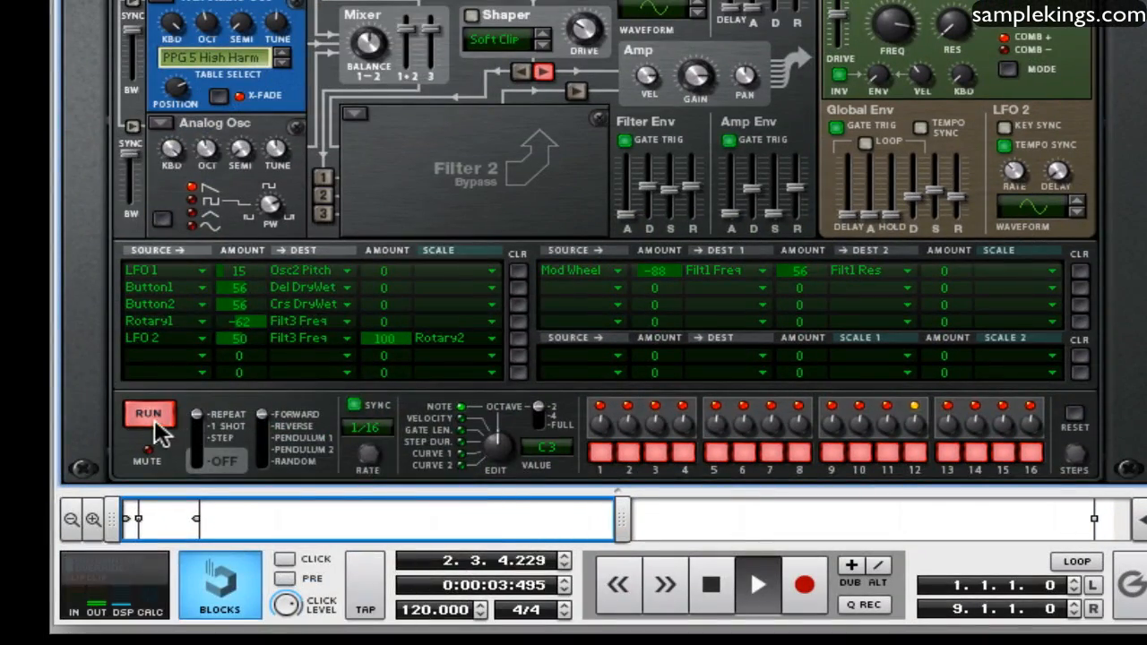
left_click(152, 420)
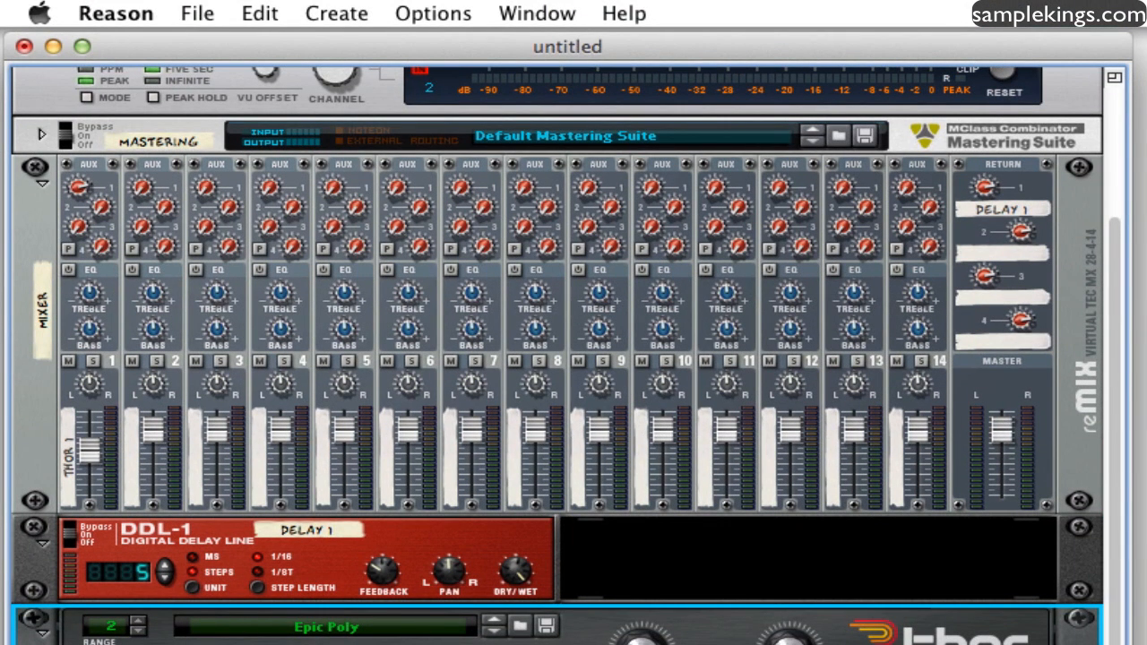
Add another DDL-1 Digital Delay Line below Thor with automatic cable routing bypassed
scroll(557, 356, "up", 5)
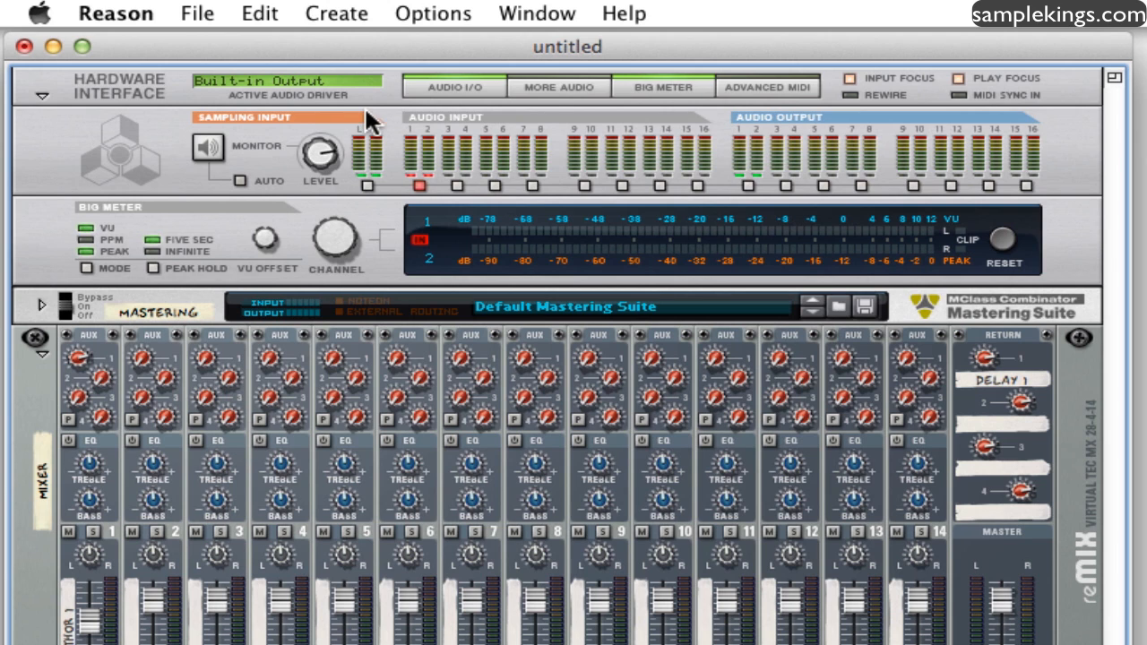
left_click(345, 16)
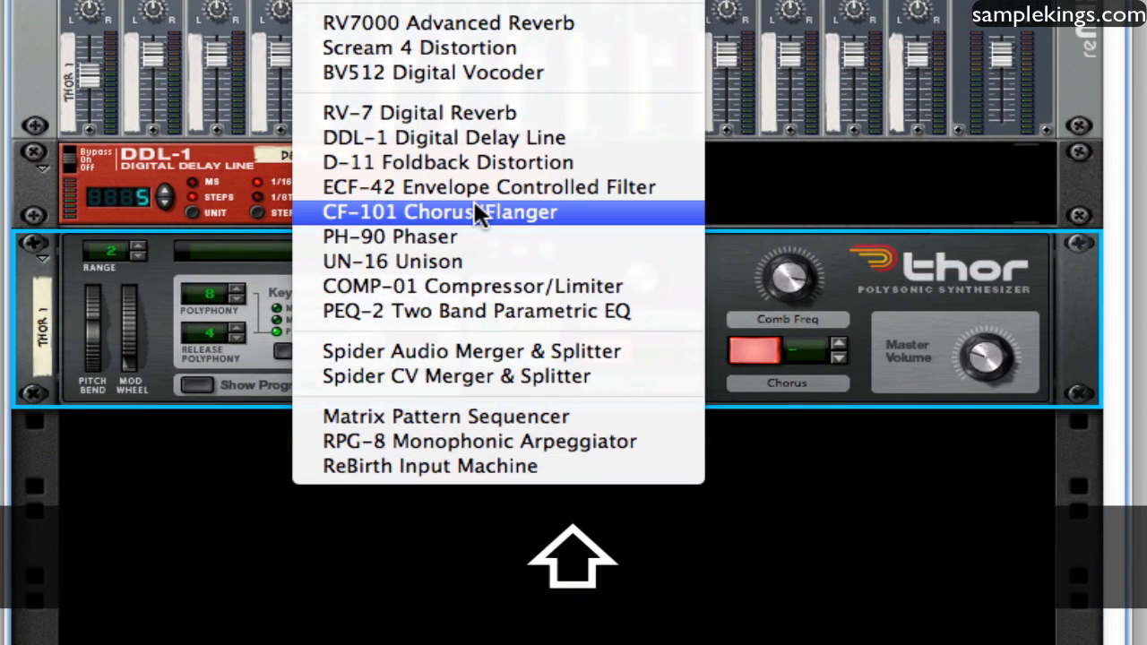
left_click(475, 208)
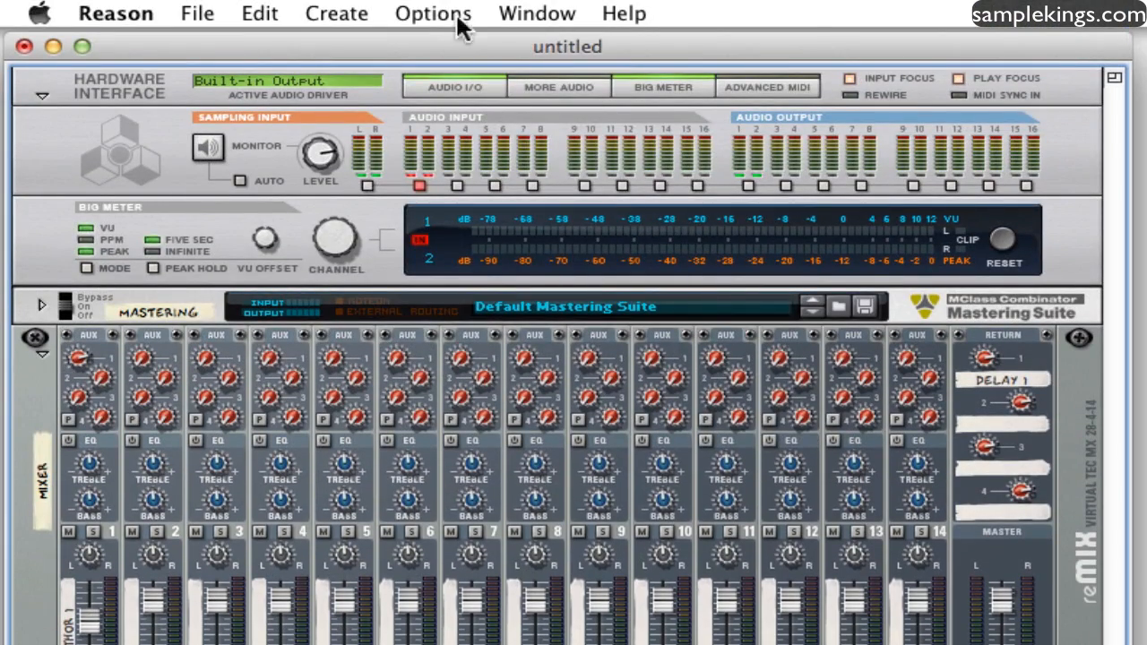
Flip the rack to its rear to examine the device cabling, and flip it back to the front
left_click(430, 14)
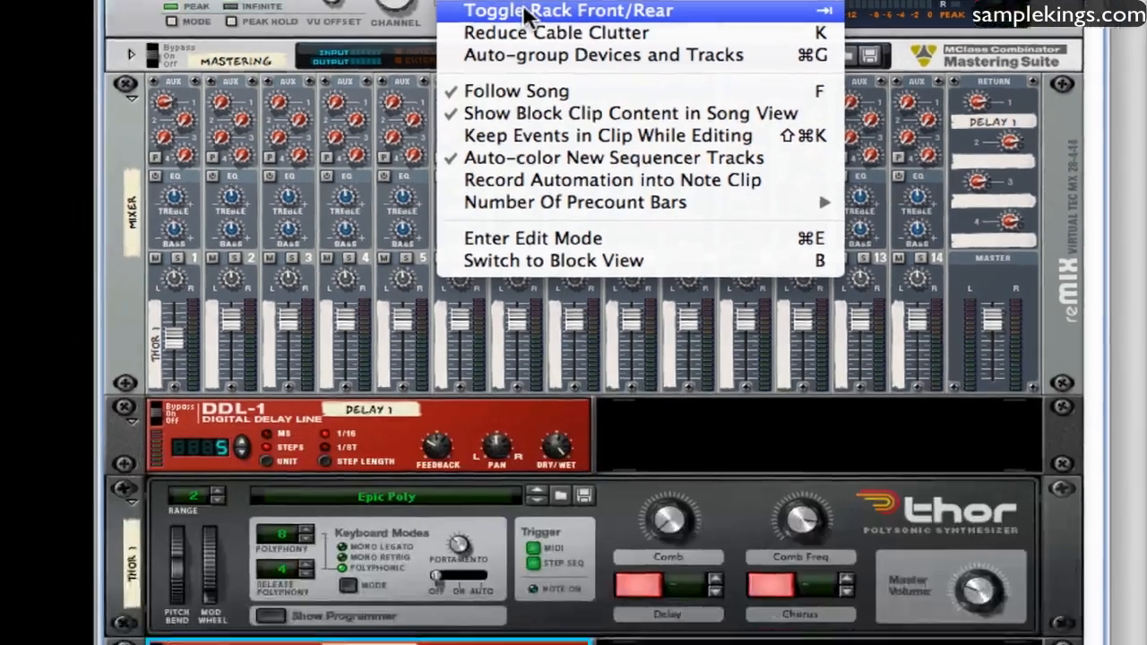
left_click(482, 257)
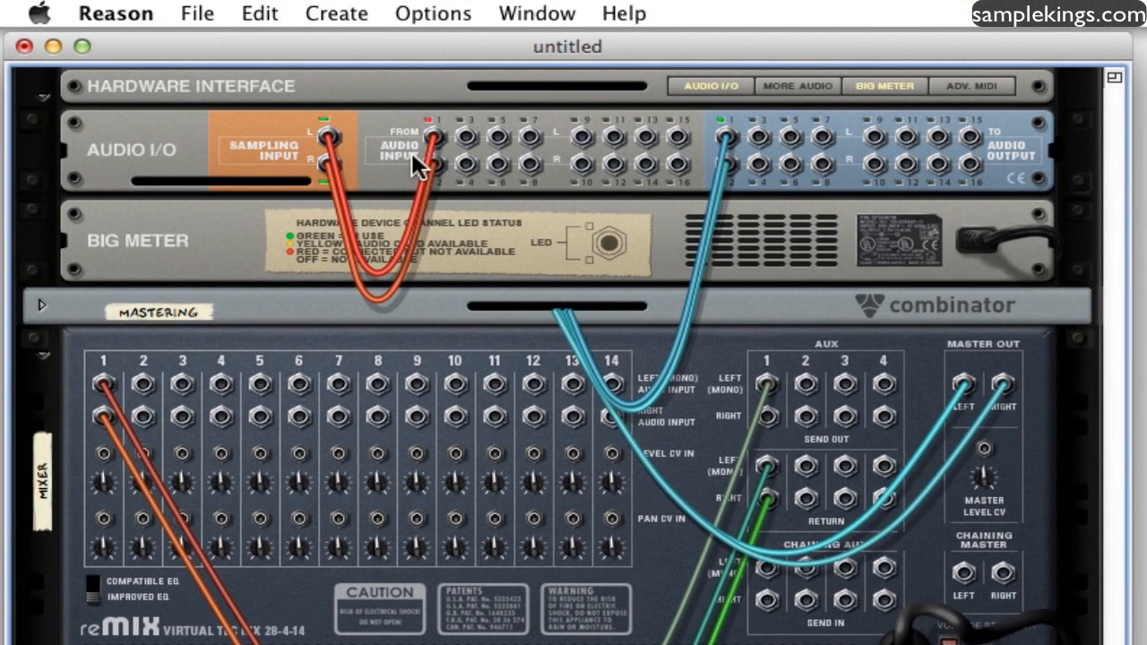
left_click(430, 13)
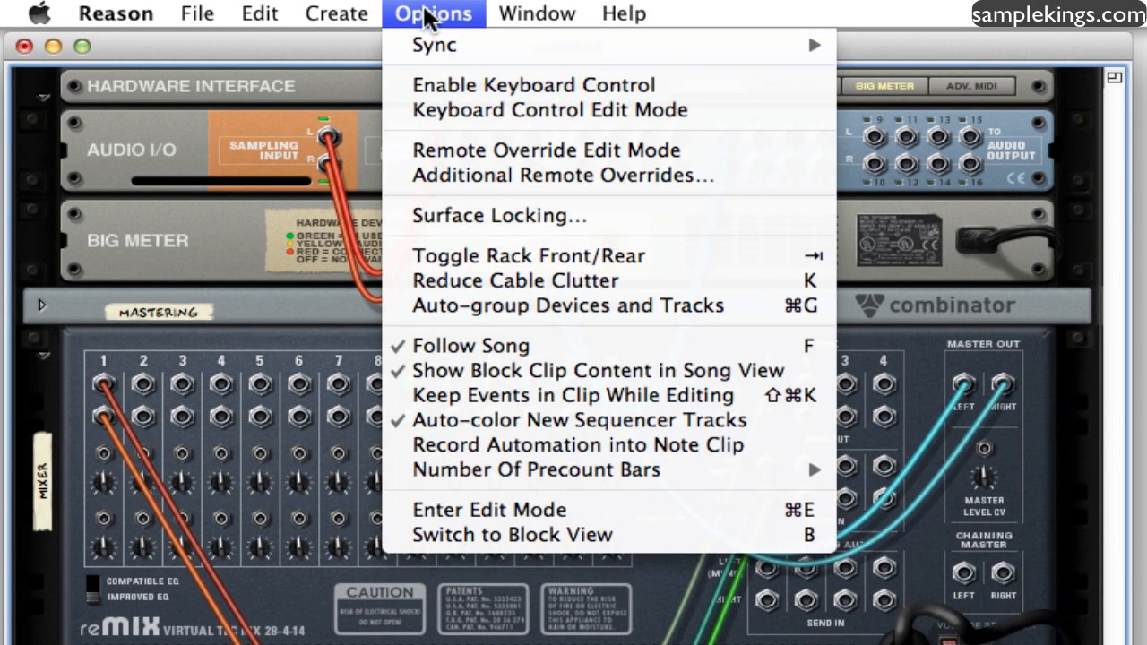
left_click(427, 258)
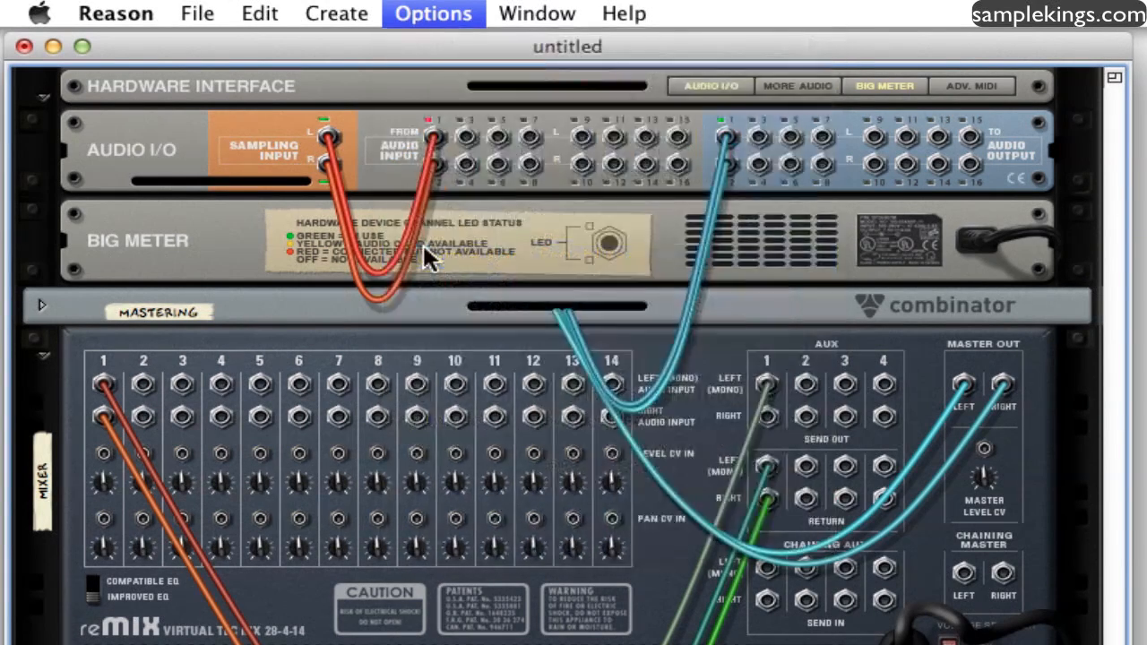